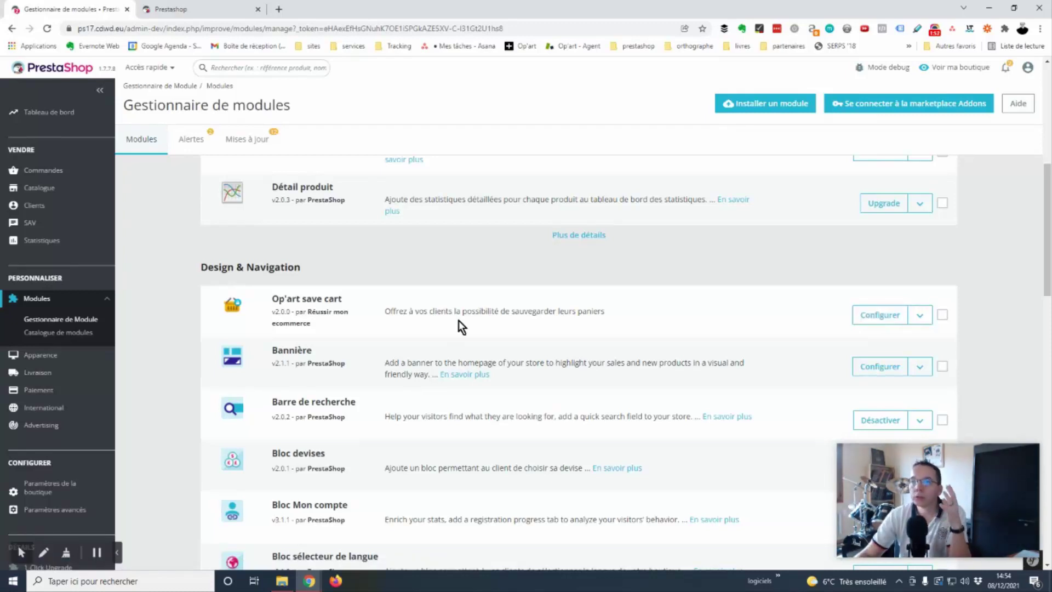
# On the storefront, add the T-shirt imprimé colibri to the cart.
pyautogui.click(193, 13)
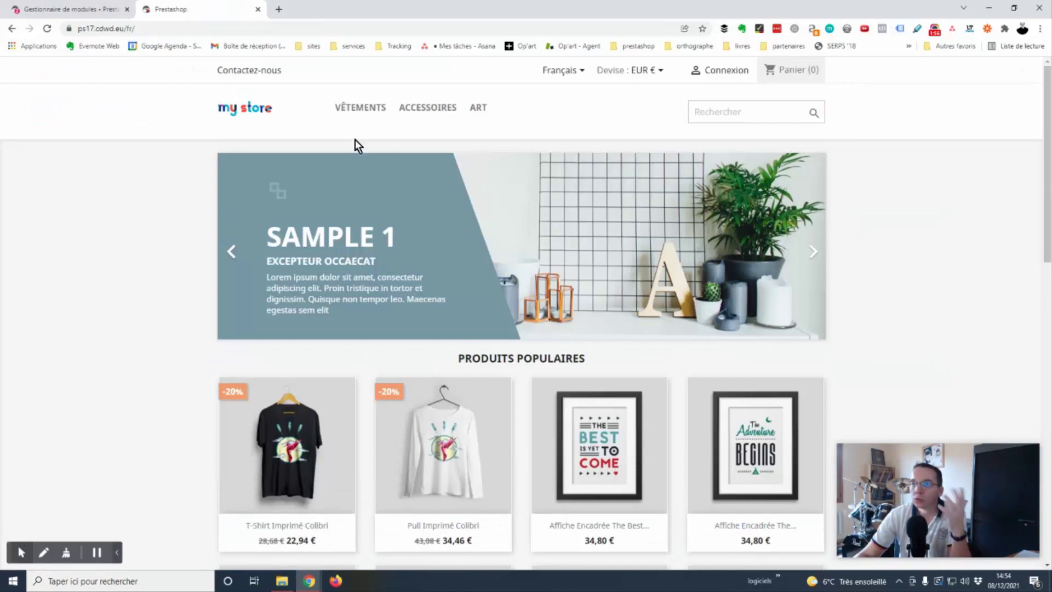
pyautogui.scroll(-3, 1048, 272)
pyautogui.scroll(2, 190, 420)
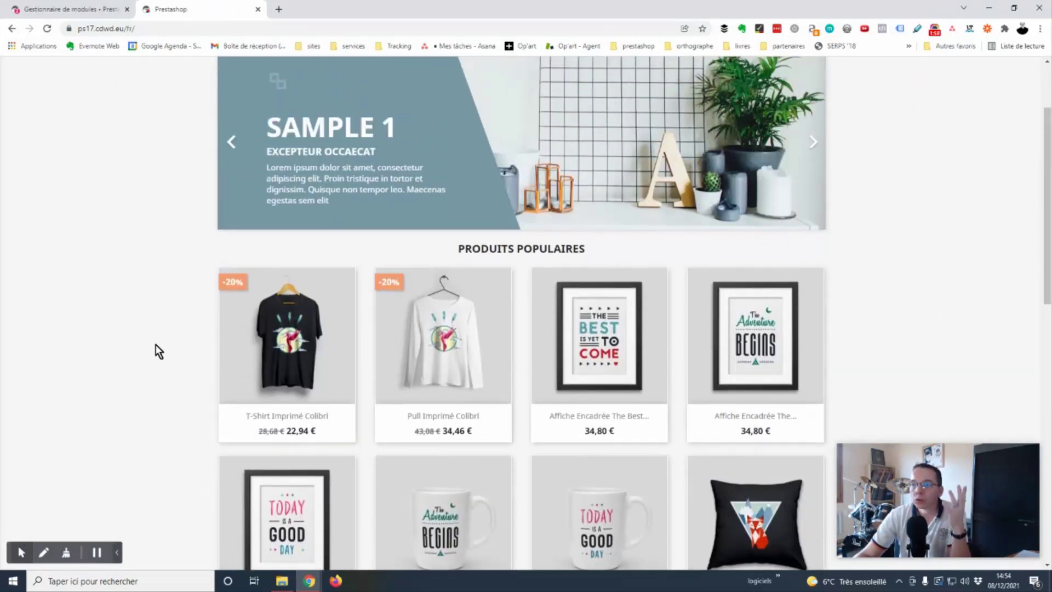
pyautogui.click(315, 339)
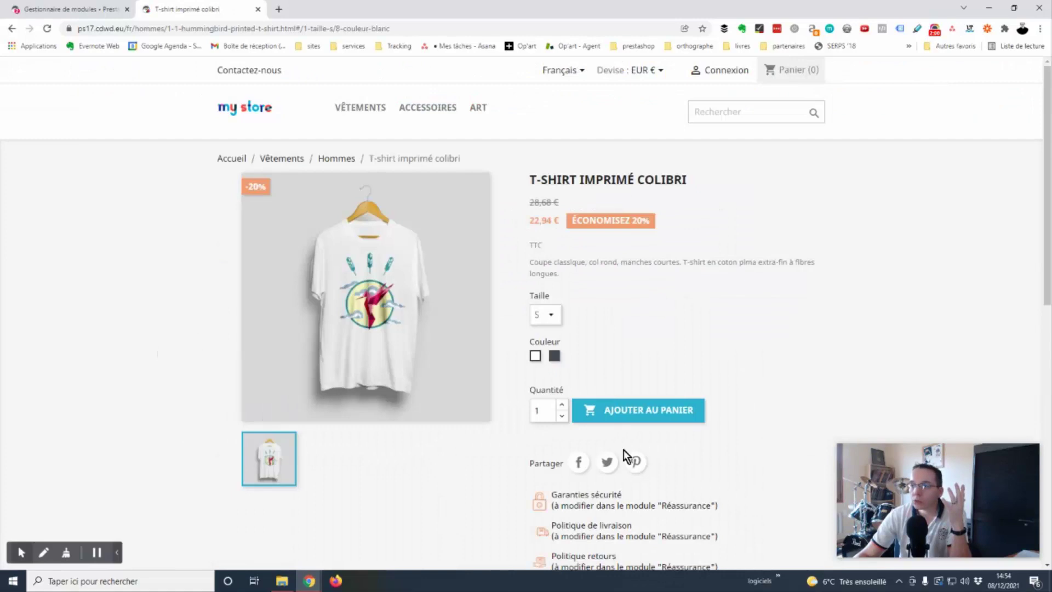
pyautogui.click(623, 418)
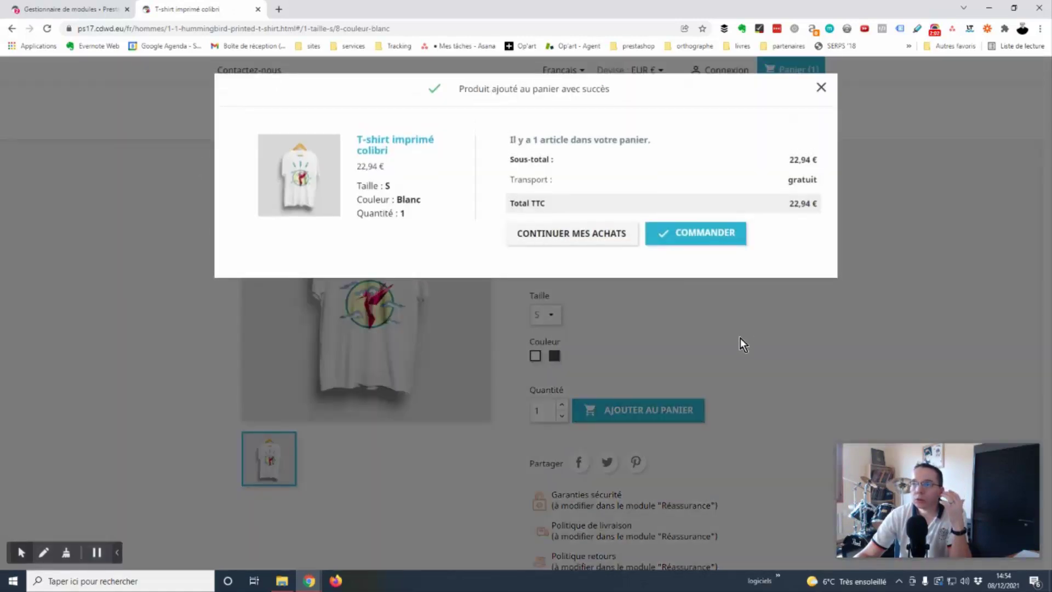
pyautogui.click(742, 343)
# Add the Mug The adventure begins to the cart and go to the cart page.
pyautogui.click(277, 103)
pyautogui.scroll(-4, 528, 486)
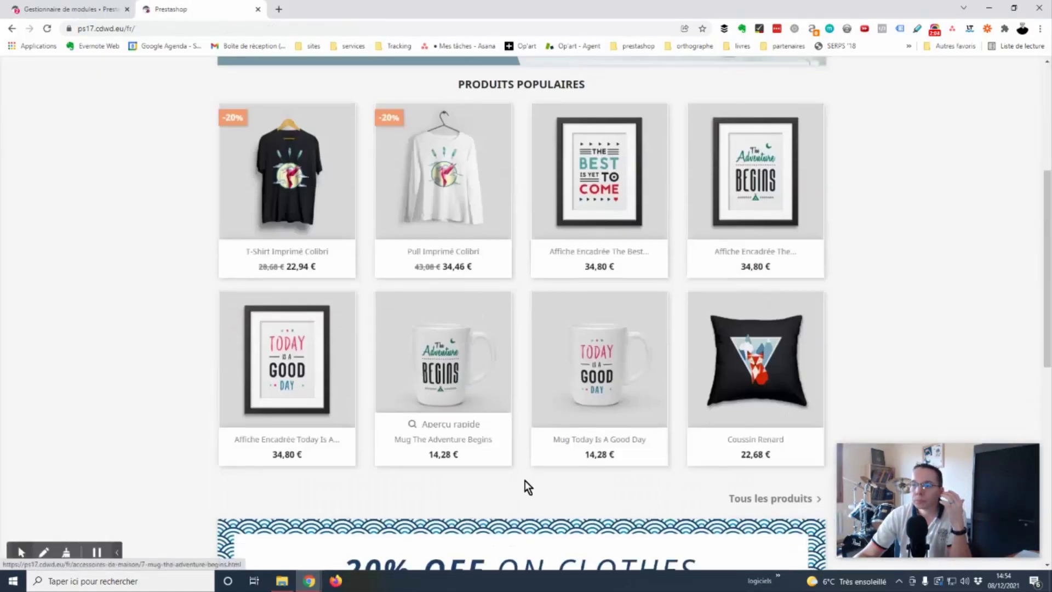
pyautogui.click(441, 360)
pyautogui.click(611, 296)
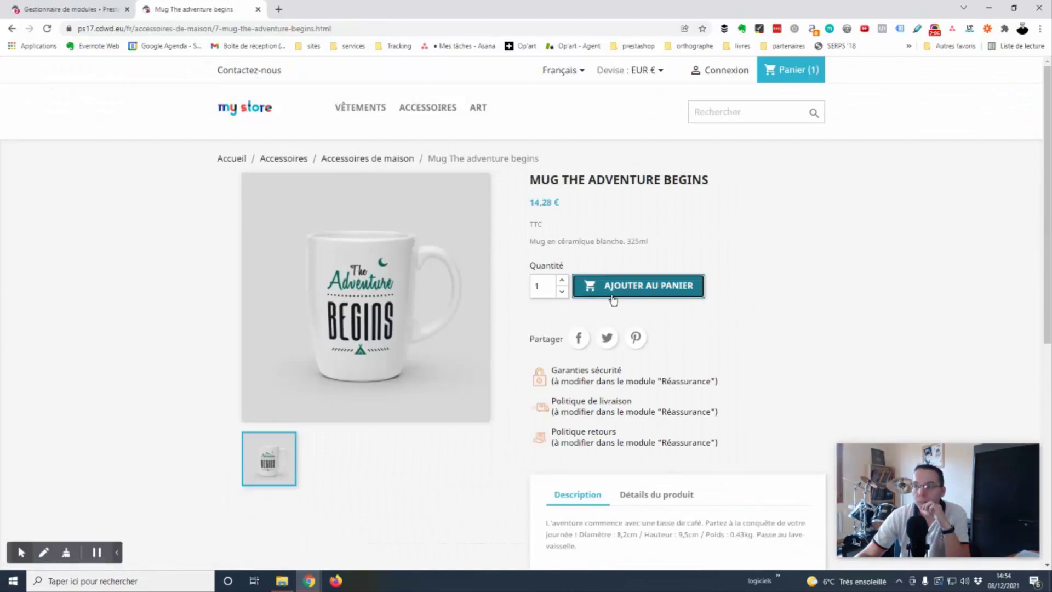
pyautogui.click(707, 225)
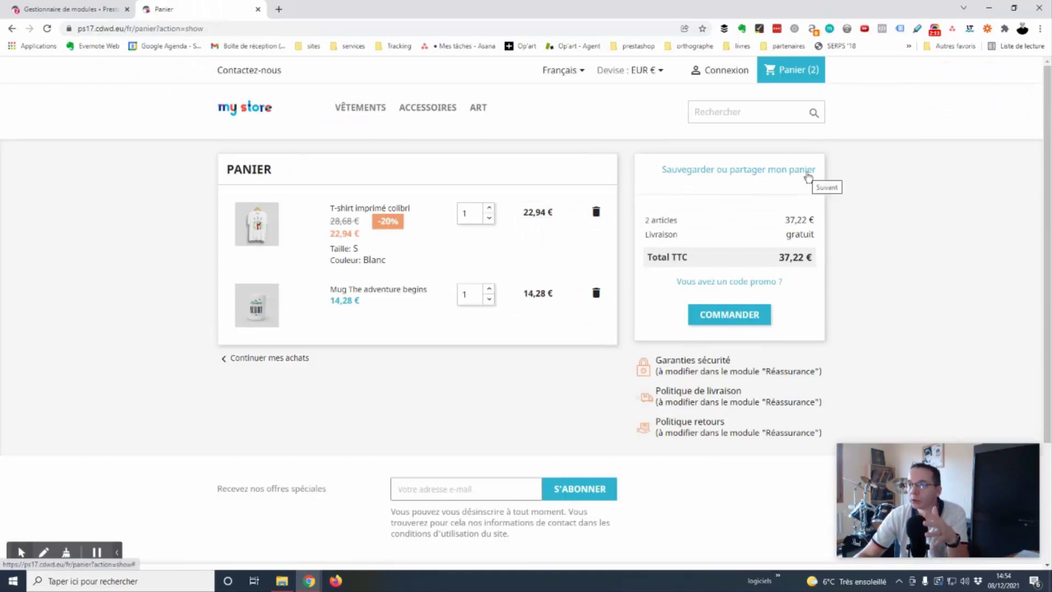
# Open the cart's 'Sauvegarder ou partager mon panier' panel and copy the shareable cart link.
pyautogui.click(766, 171)
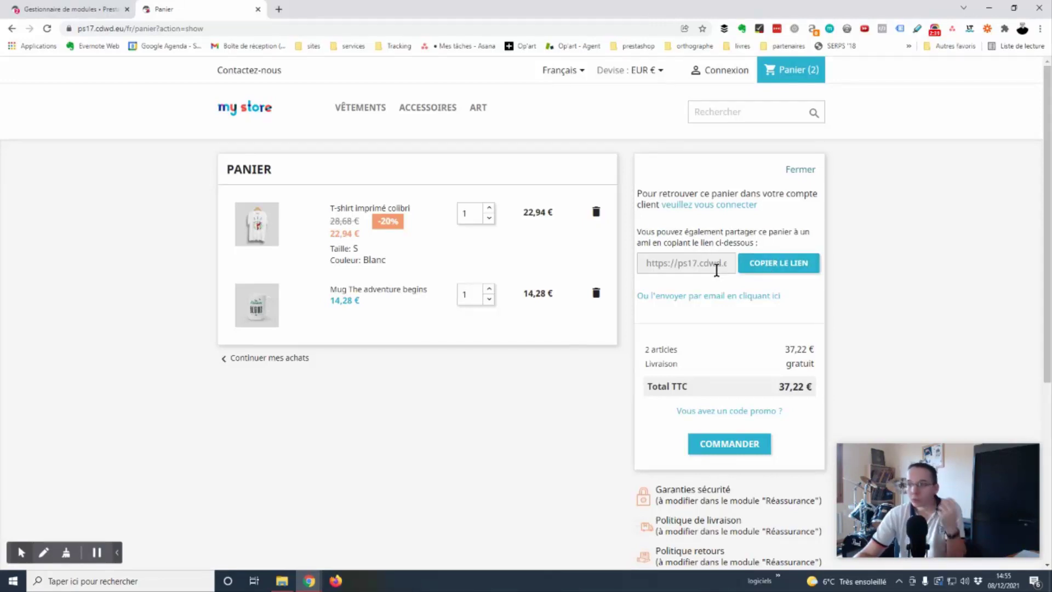
pyautogui.click(778, 265)
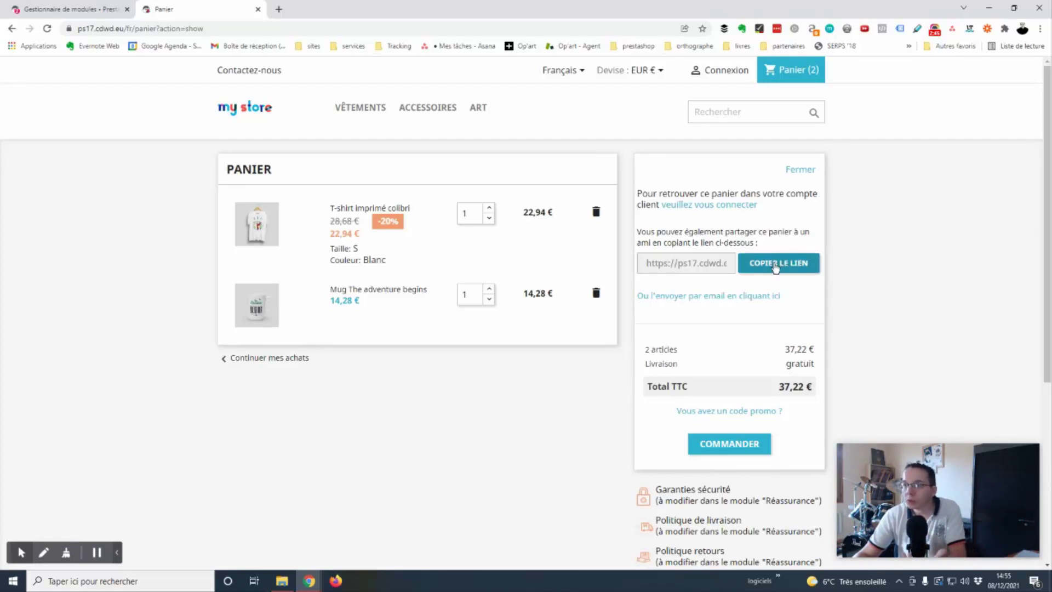
pyautogui.click(796, 268)
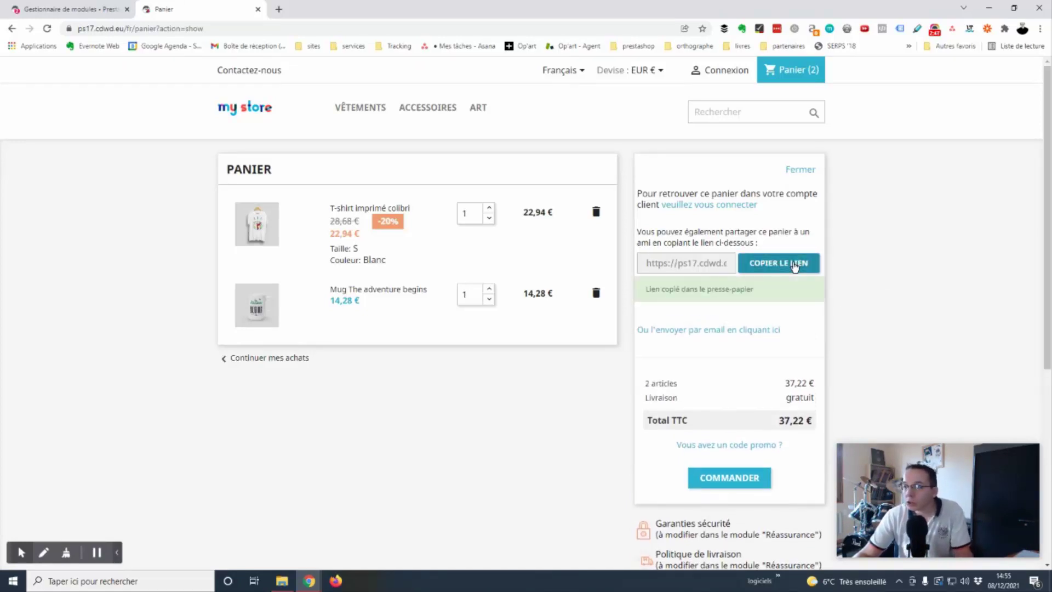
# Test the copied cart link by loading it in a new browser tab, then close that tab.
pyautogui.click(279, 10)
pyautogui.click(311, 28)
pyautogui.hotkey('ctrl', 'v')
pyautogui.press('Return')
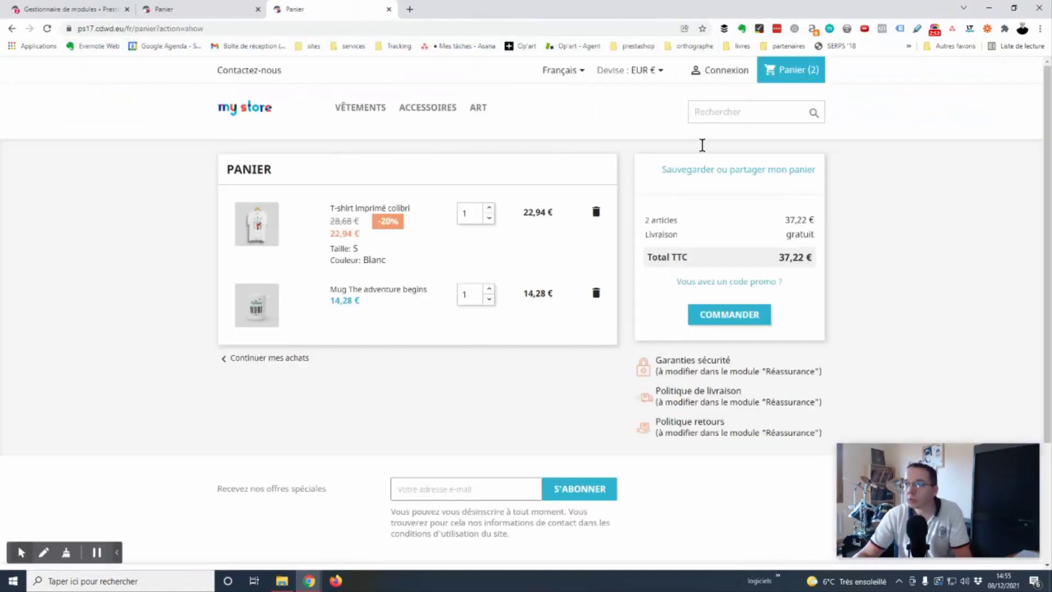
pyautogui.click(389, 10)
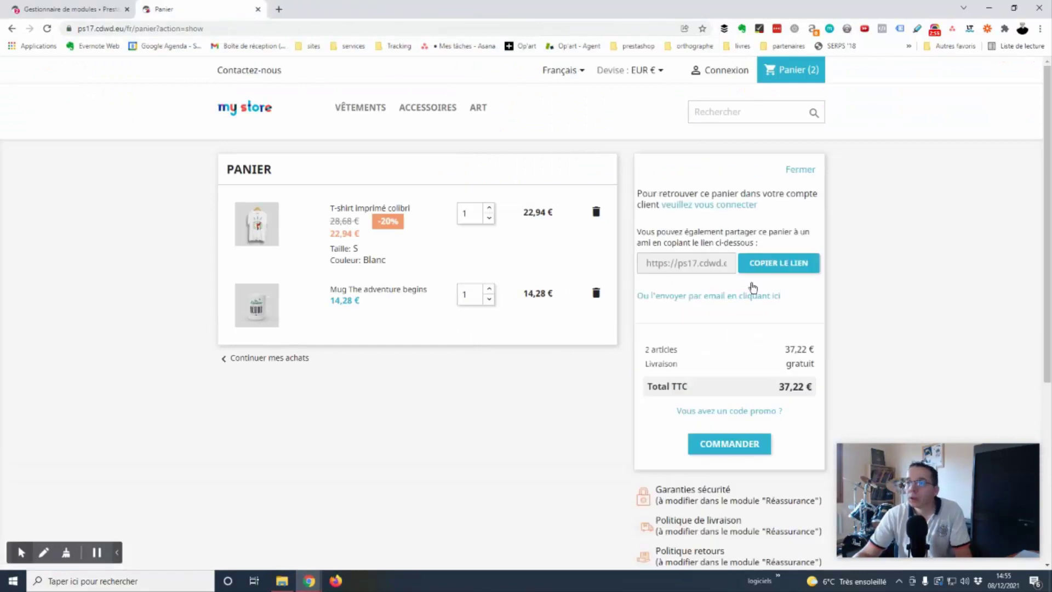
# E-mail the cart by pasting the recipient's address and sending it with ENVOYER.
pyautogui.click(709, 301)
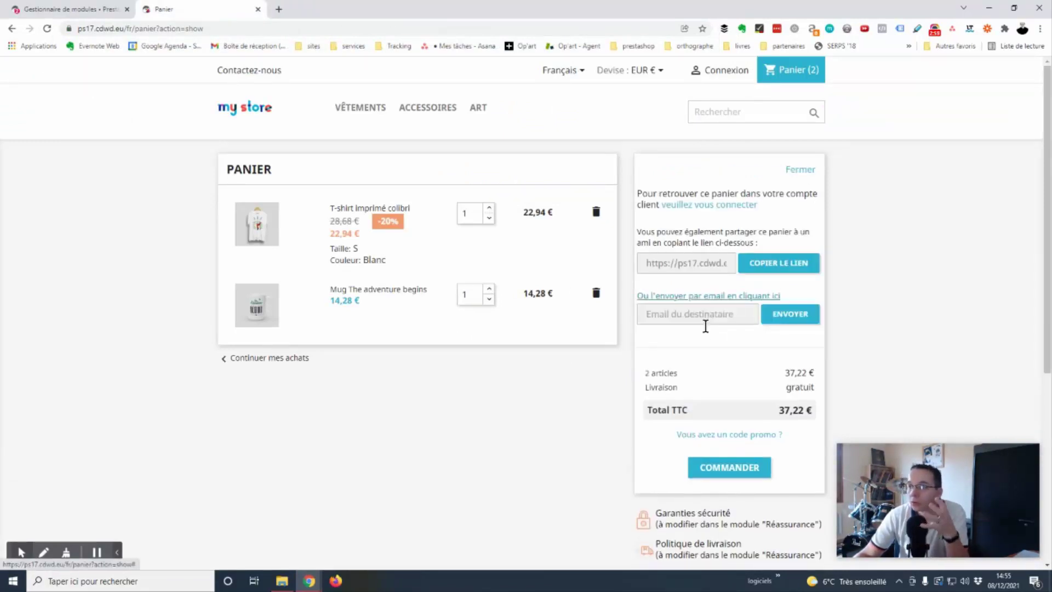
pyautogui.click(706, 314)
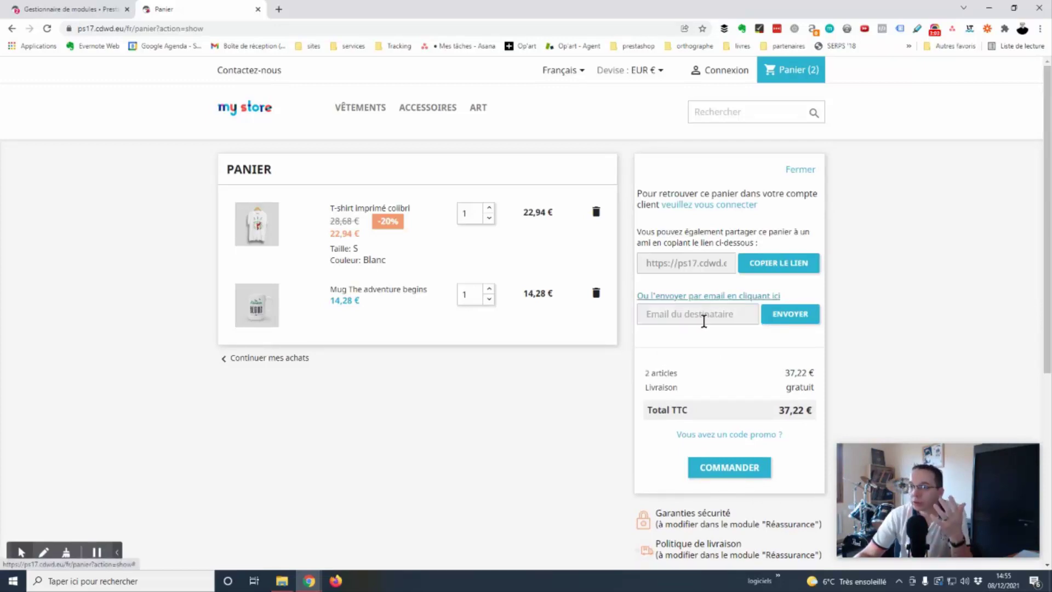
pyautogui.click(653, 312)
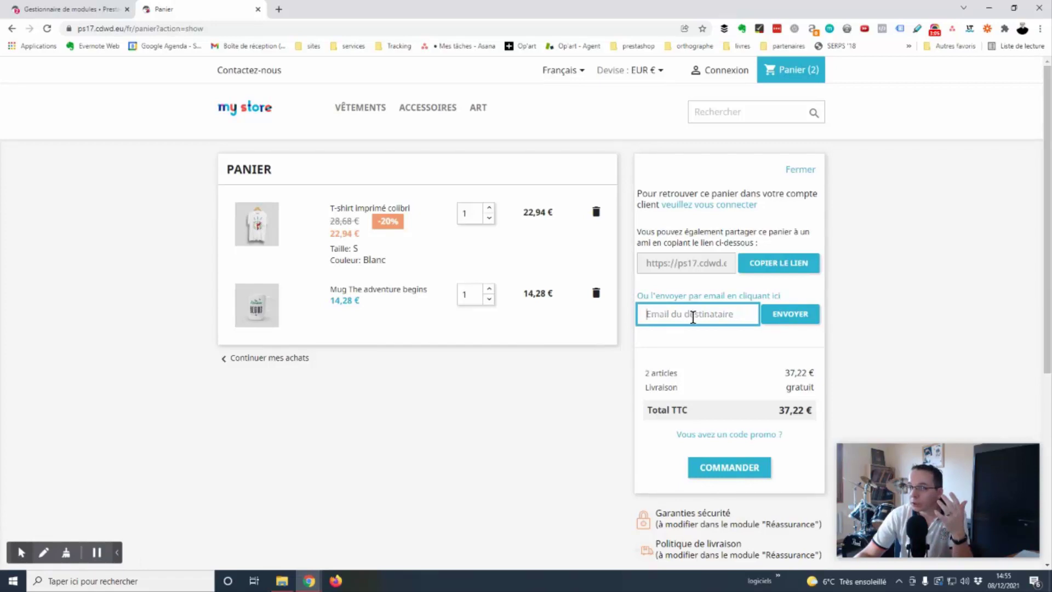
pyautogui.hotkey('ctrl', 'v')
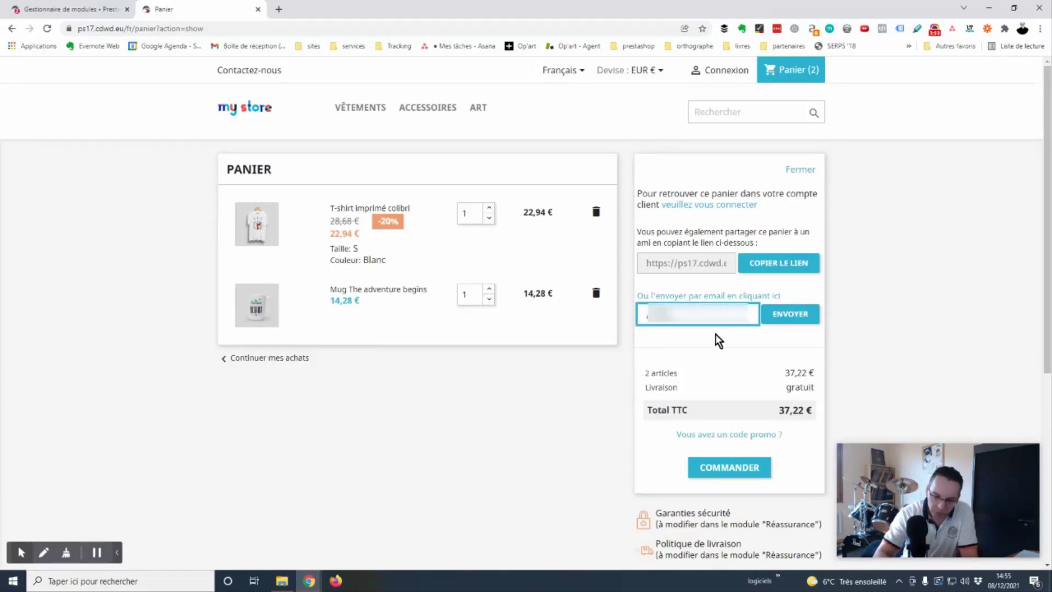
pyautogui.click(789, 317)
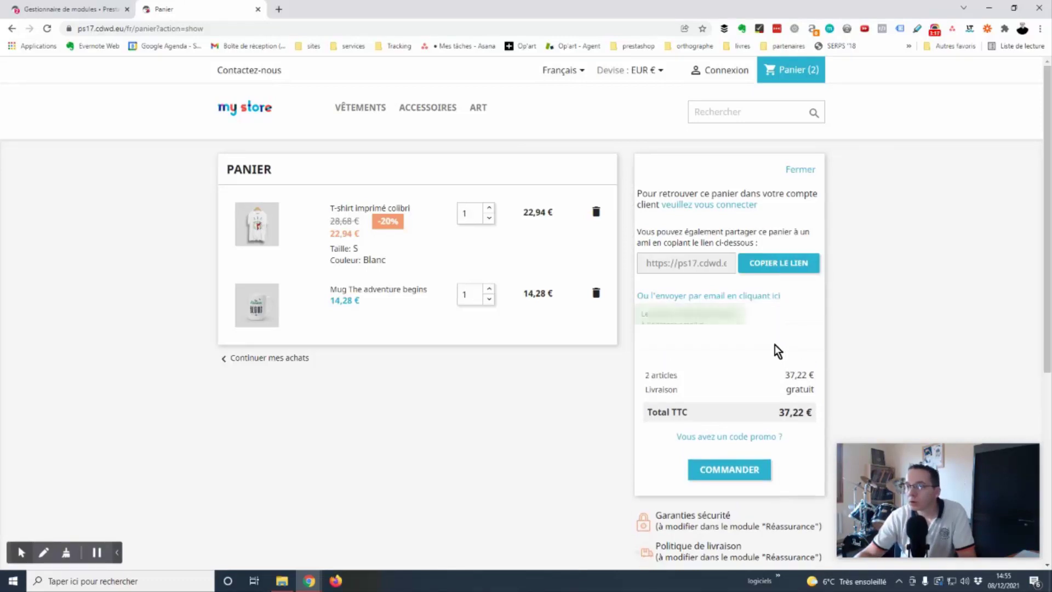
# Read the '[Prestashop] Votre panier sauvegardé' e-mail's cart table and follow its cart link.
pyautogui.click(727, 299)
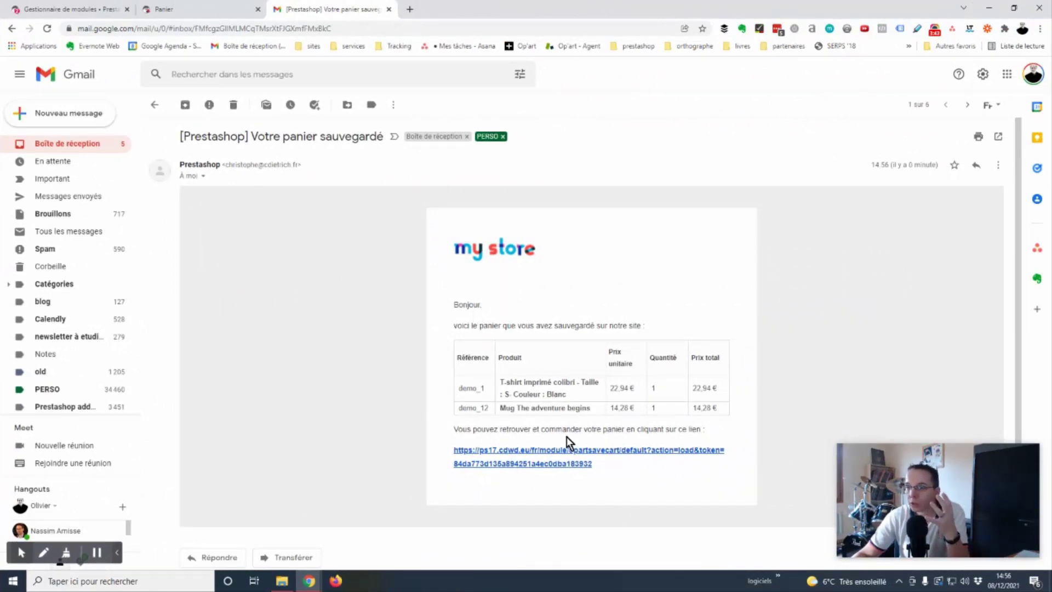
pyautogui.moveTo(741, 421); pyautogui.dragTo(432, 339)
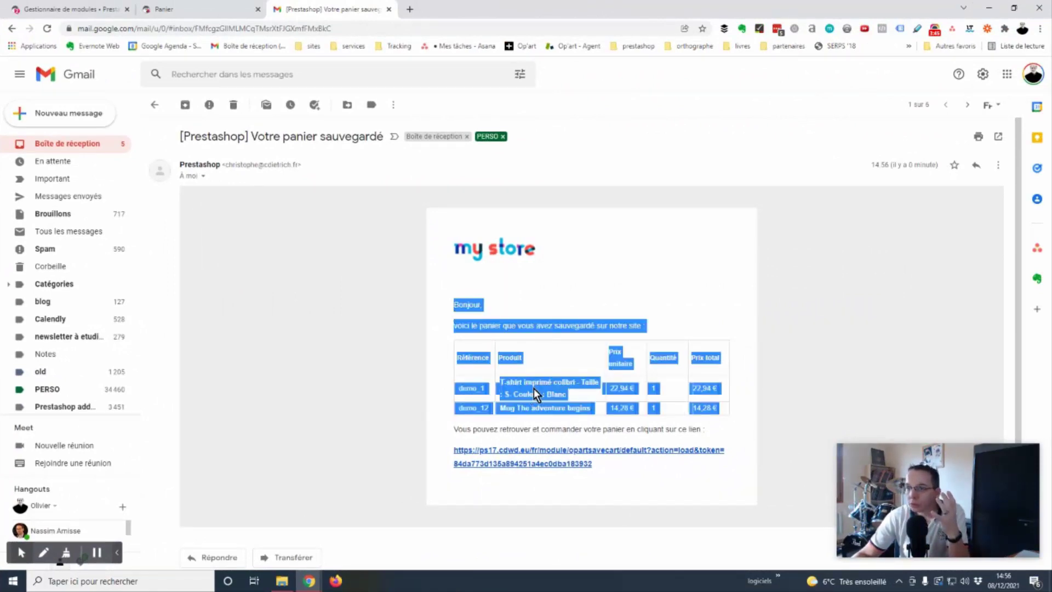
pyautogui.click(541, 408)
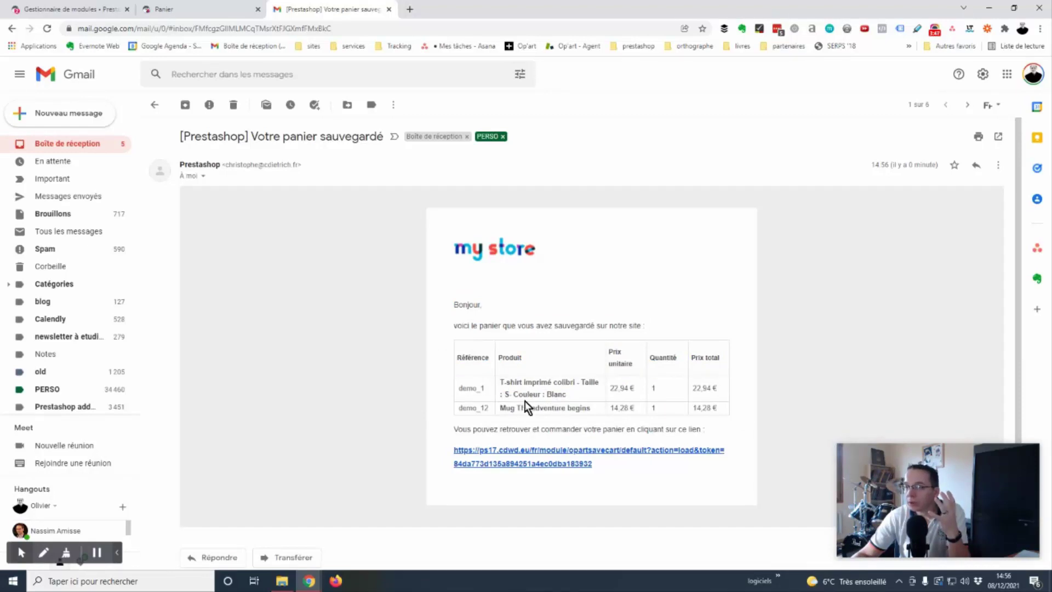
pyautogui.click(541, 455)
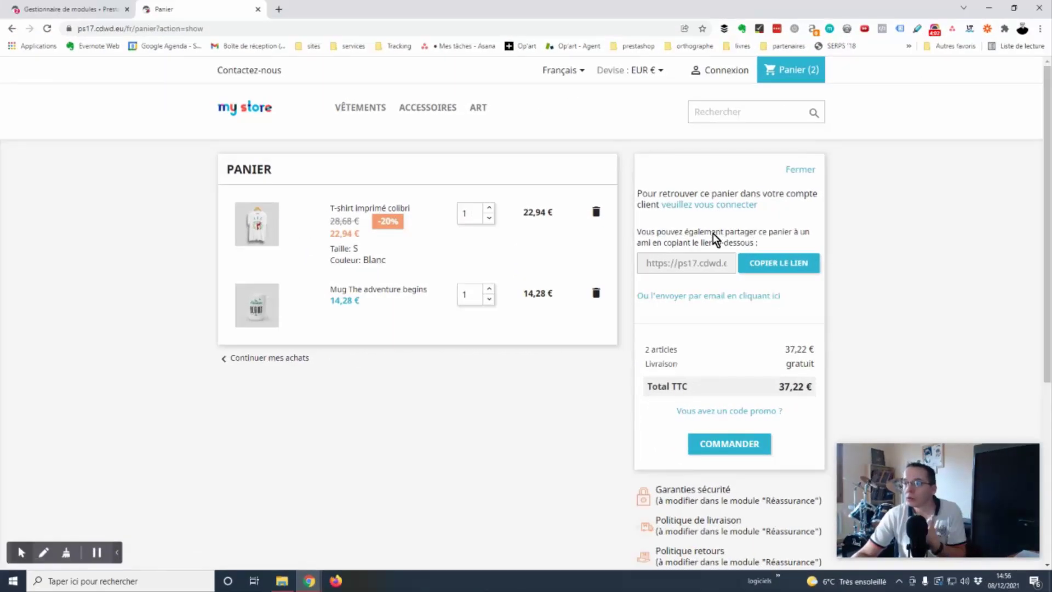
# Log in to the customer account with its e-mail address and password.
pyautogui.click(706, 204)
pyautogui.click(492, 222)
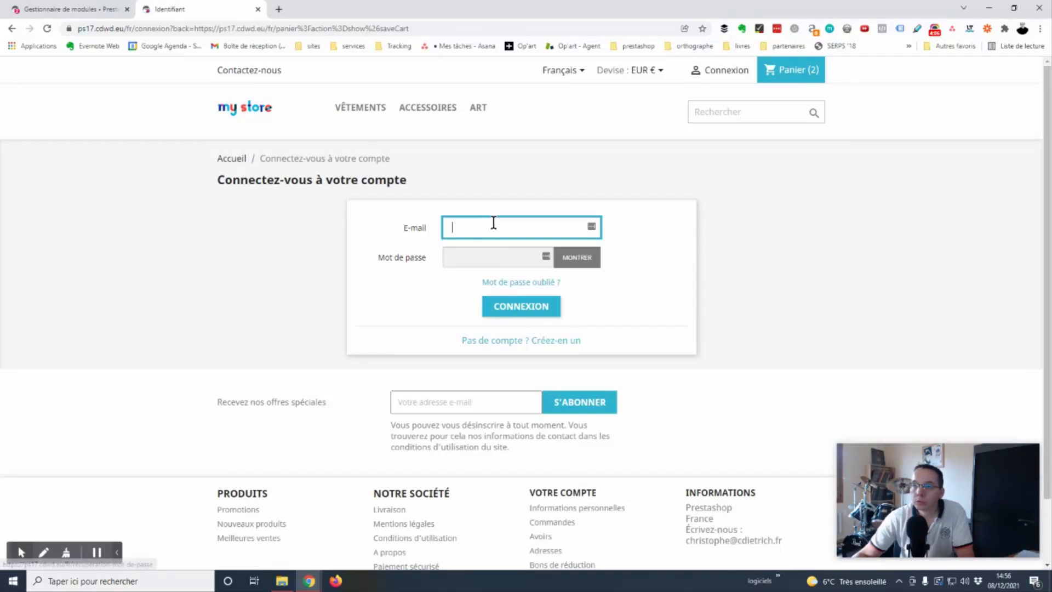
pyautogui.write('test@test.com')
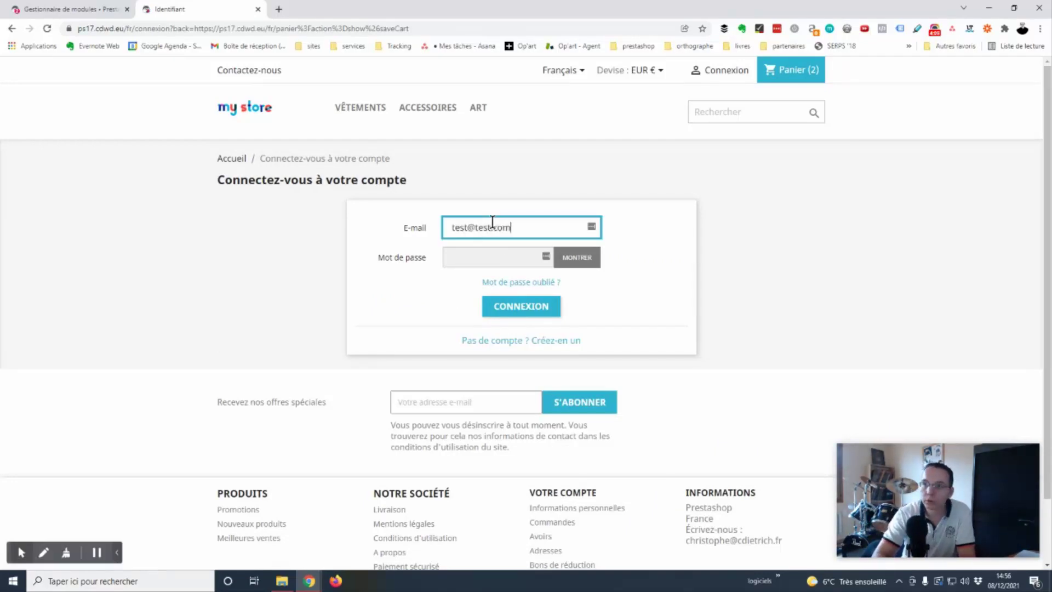
pyautogui.press('Tab')
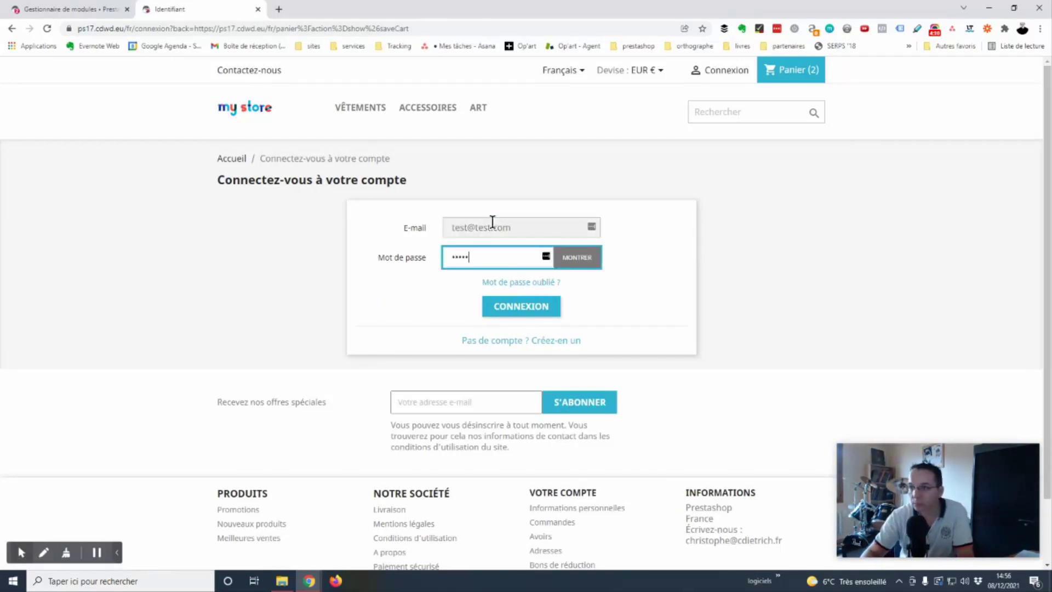
pyautogui.click(523, 307)
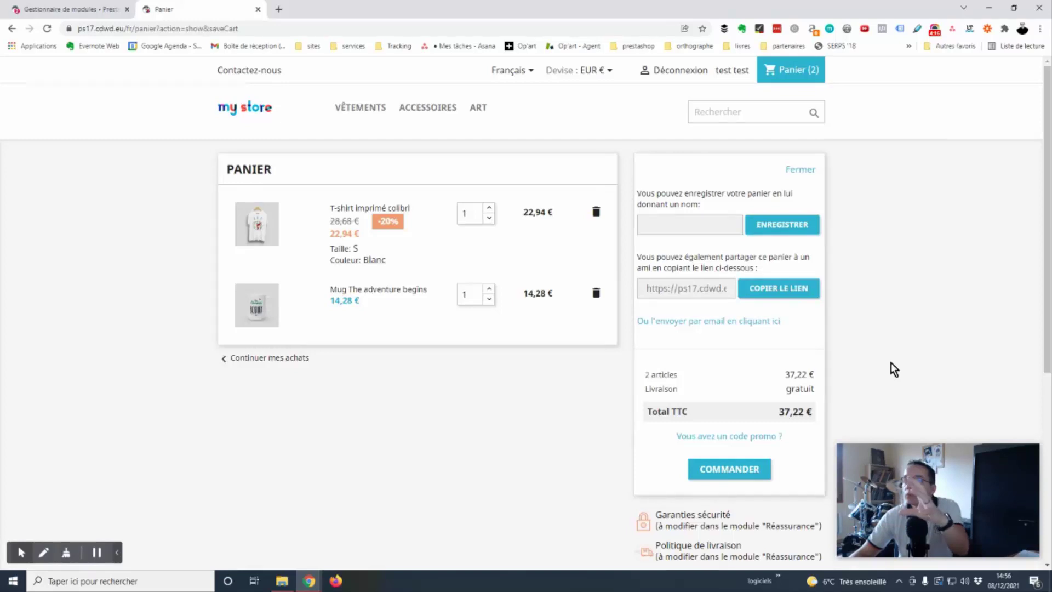
# Save the cart under the name 'Pour la fete des meres'.
pyautogui.click(702, 220)
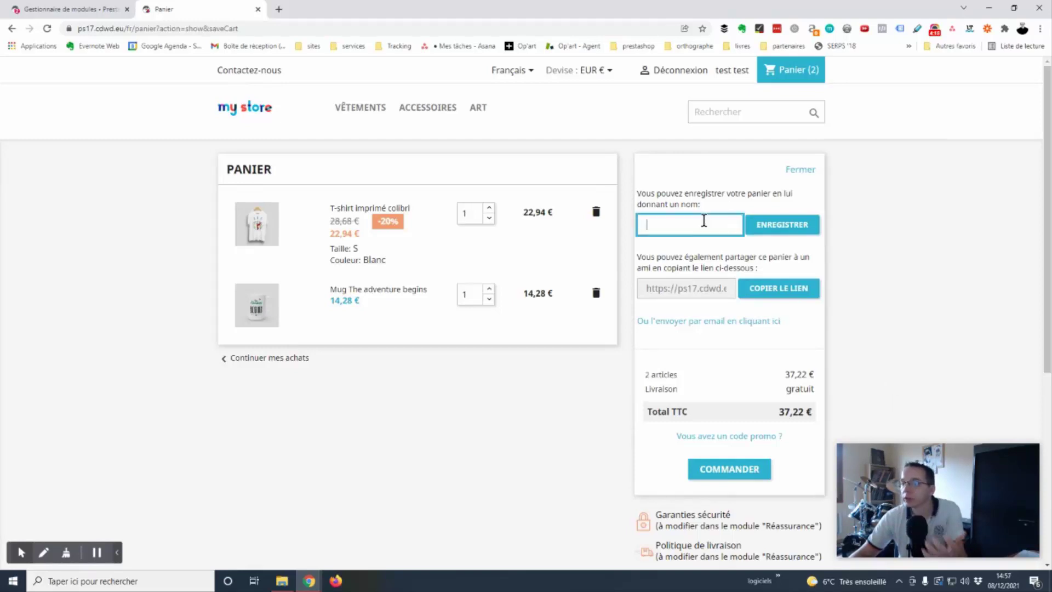
pyautogui.write('Pour ')
pyautogui.write('la fete des meres')
pyautogui.click(781, 229)
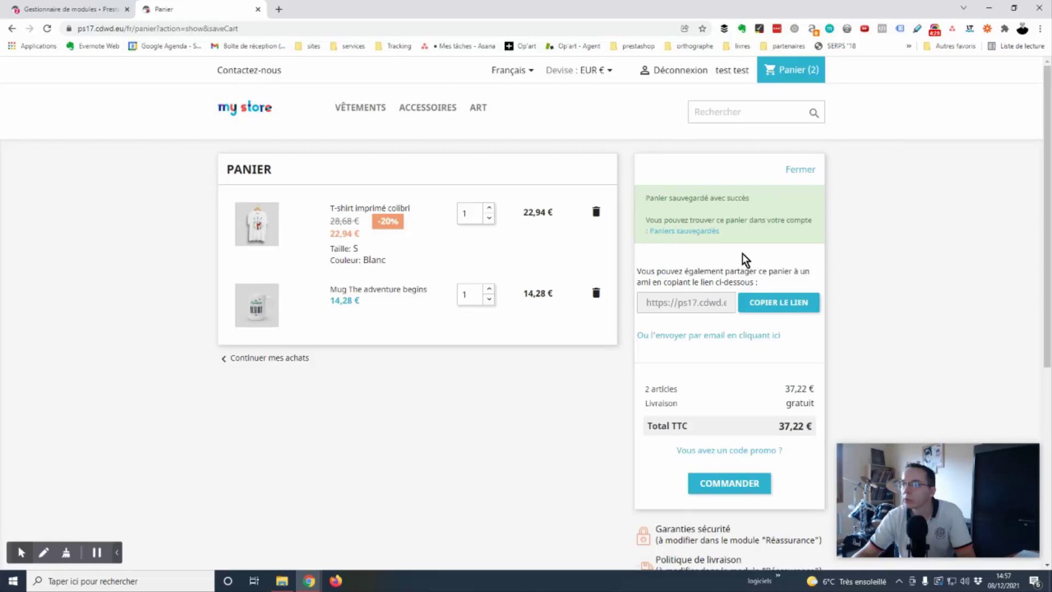
# Reload the 'Pour la fete des meres' cart from the account's saved carts, then return home.
pyautogui.click(682, 233)
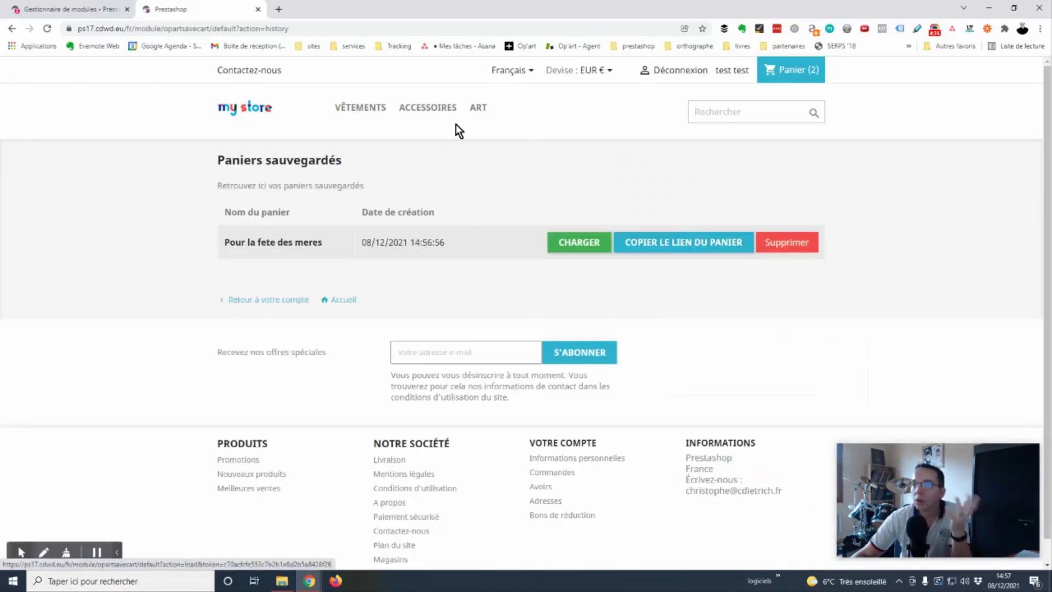
pyautogui.click(727, 75)
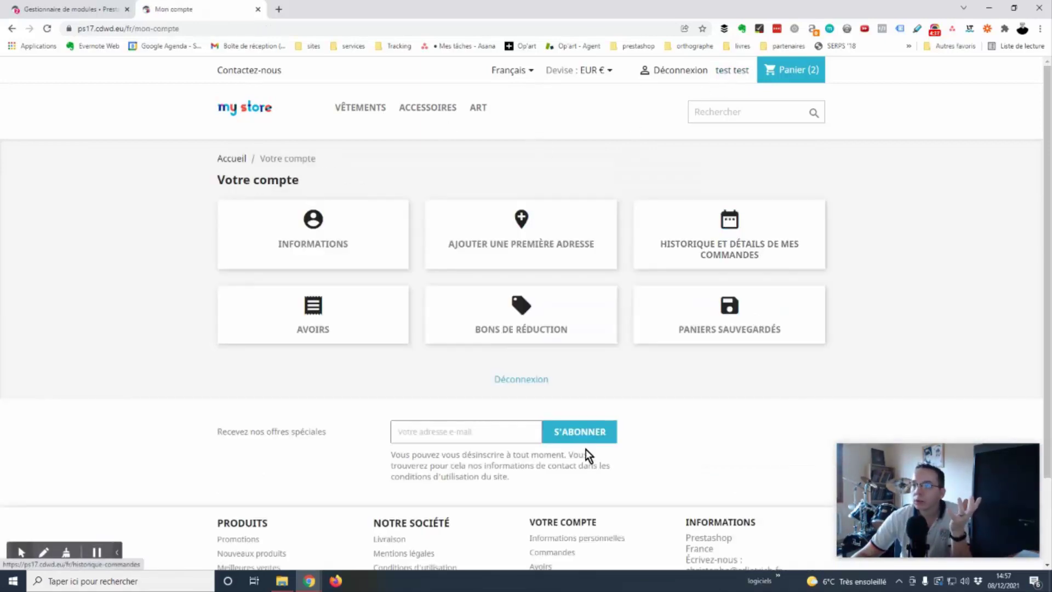
pyautogui.click(736, 319)
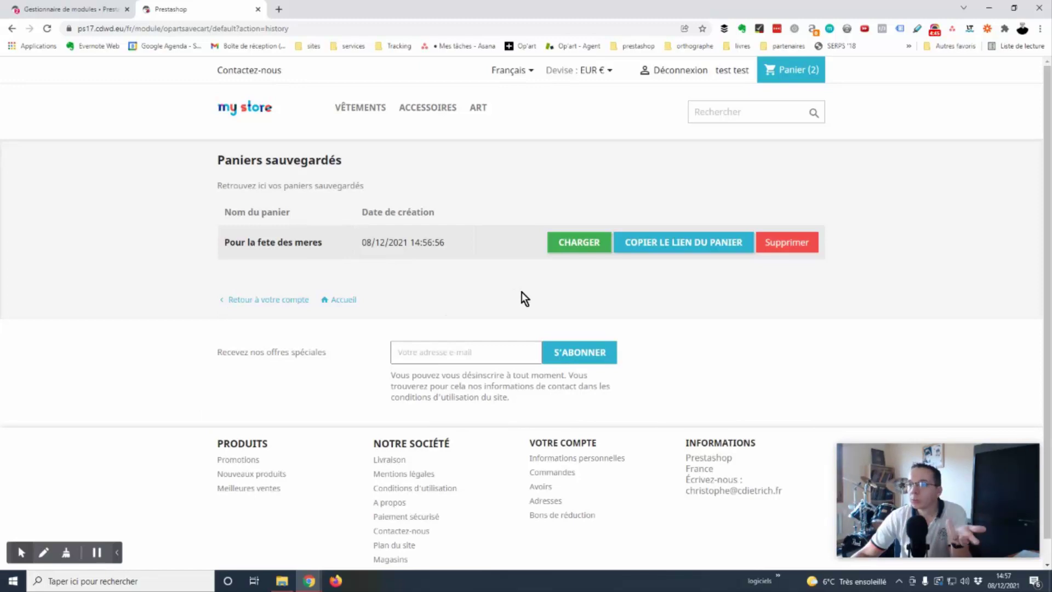
pyautogui.click(567, 247)
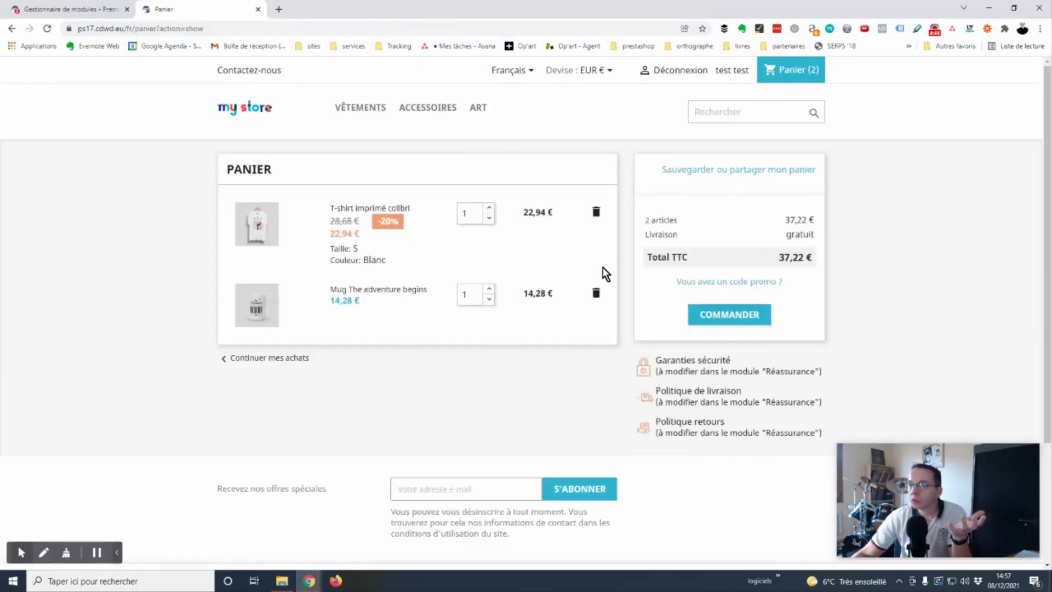
pyautogui.click(243, 112)
# Add the Coussin renard to the cart and open the cart.
pyautogui.scroll(-9, 603, 356)
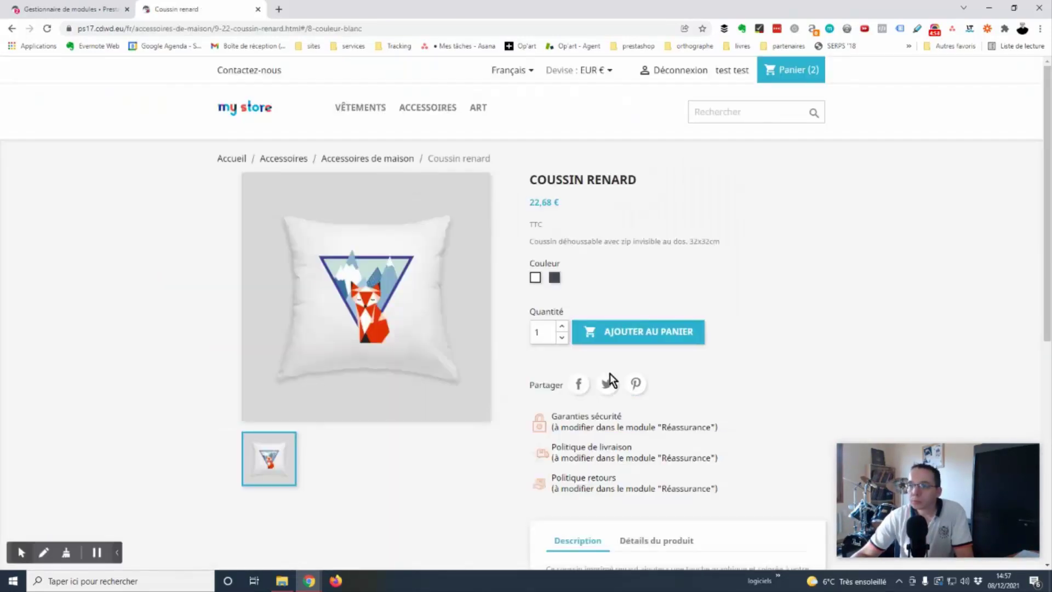
pyautogui.click(635, 331)
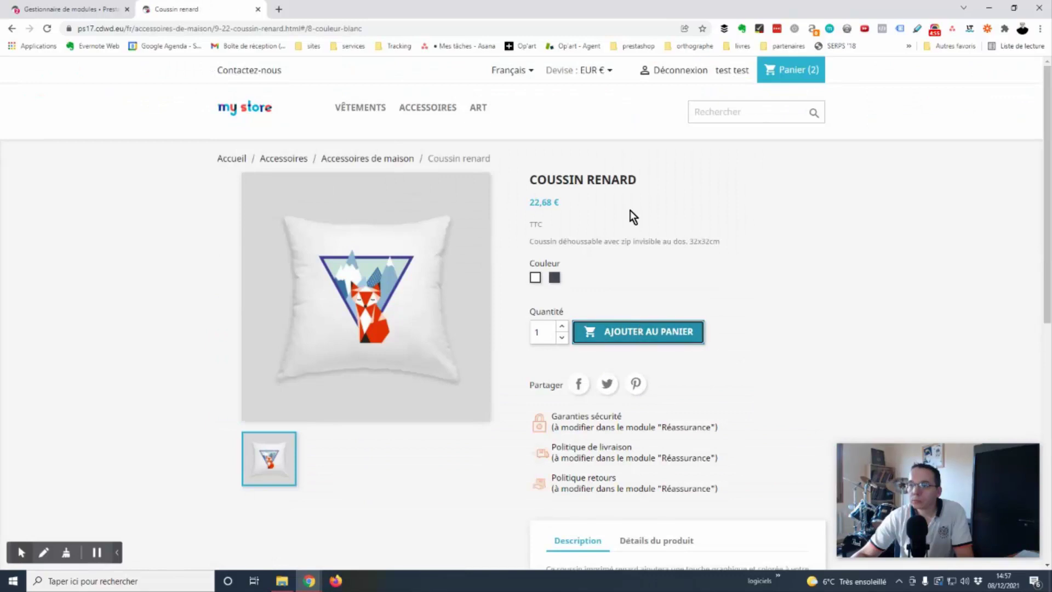
pyautogui.click(810, 340)
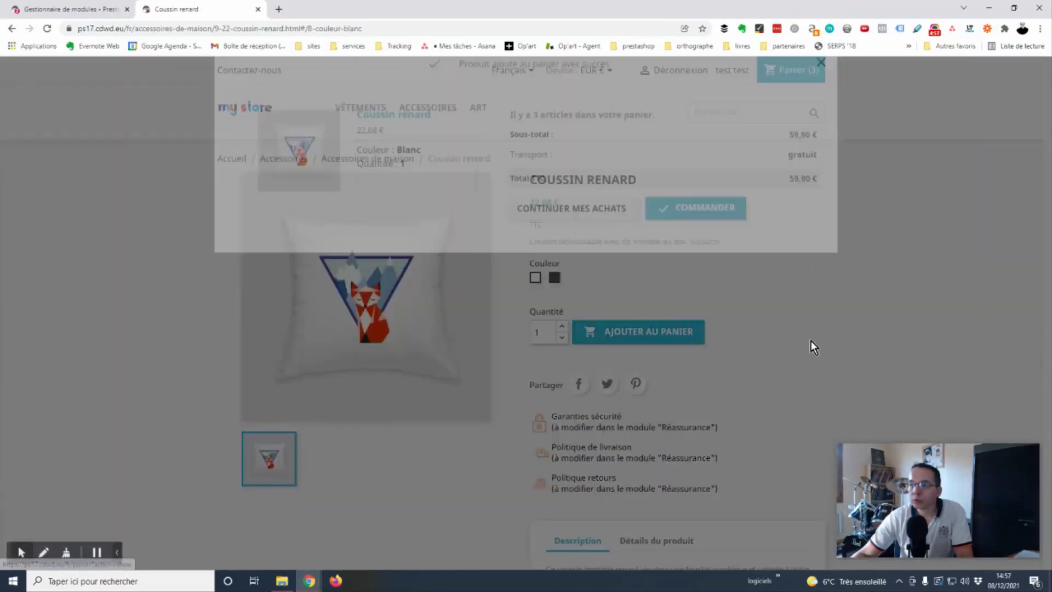
pyautogui.click(792, 76)
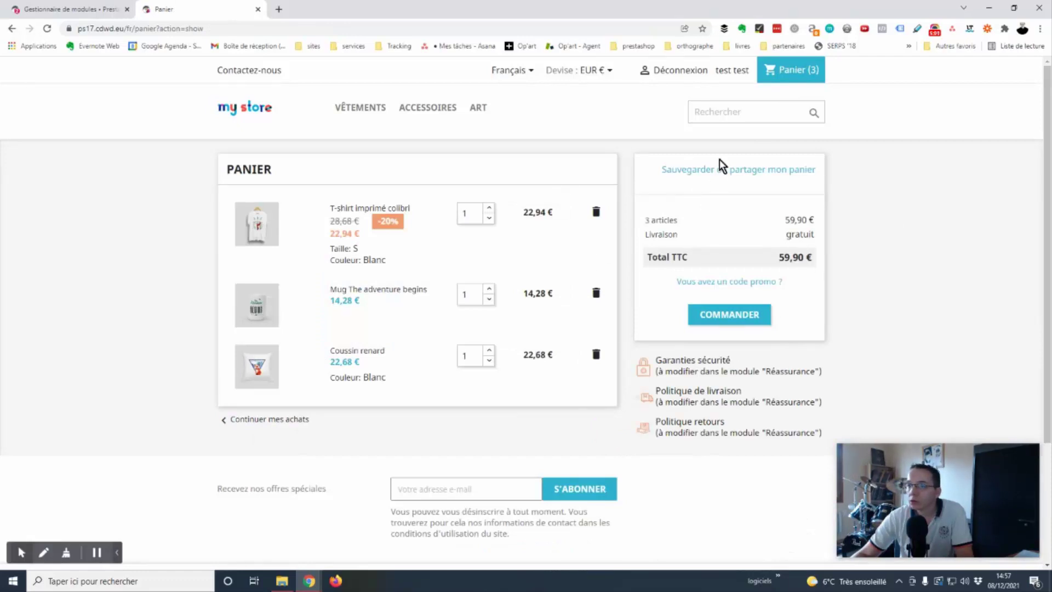
# Save the three-item cart as 'avec le coussin' and view the saved carts list.
pyautogui.click(722, 177)
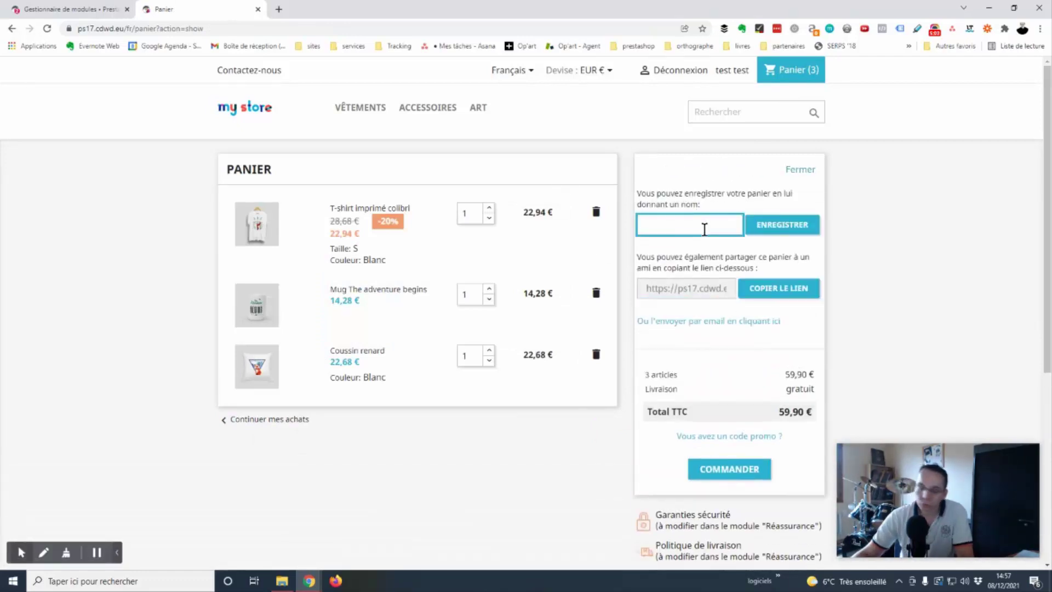
pyautogui.write('avec le cous')
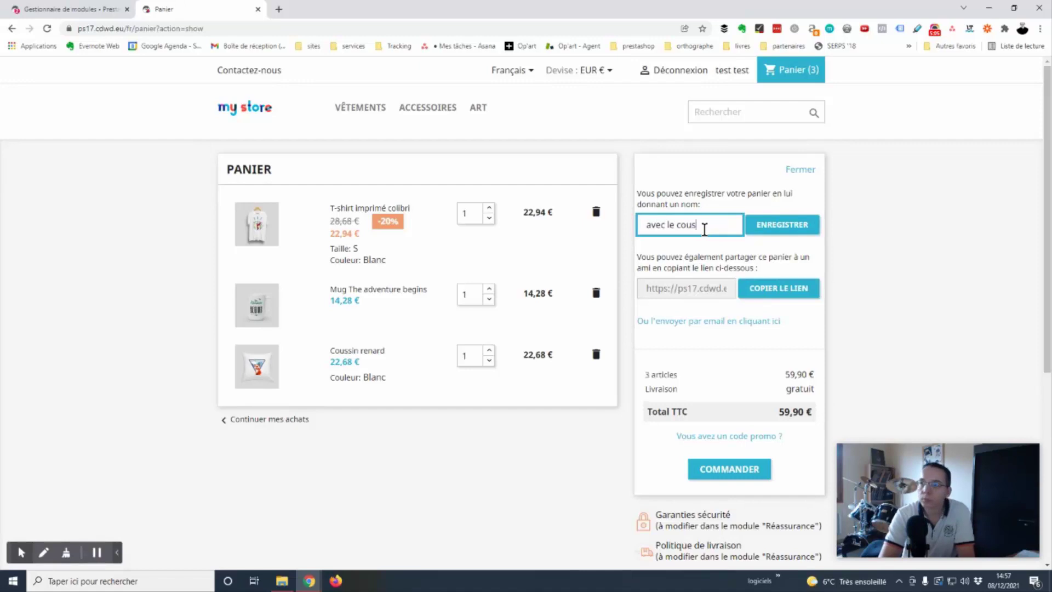
pyautogui.write('sin')
pyautogui.click(782, 229)
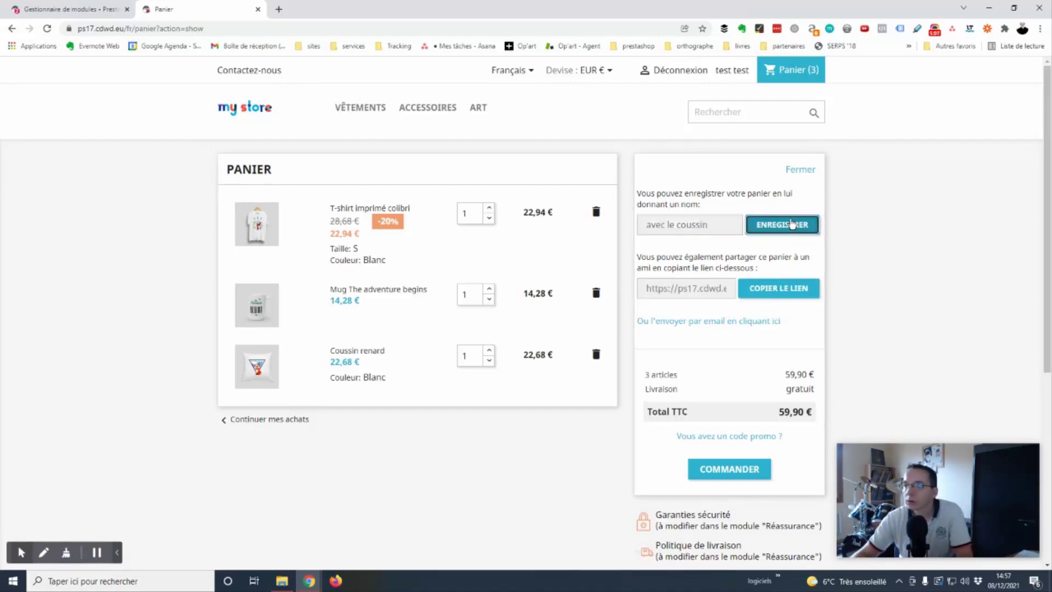
pyautogui.click(681, 232)
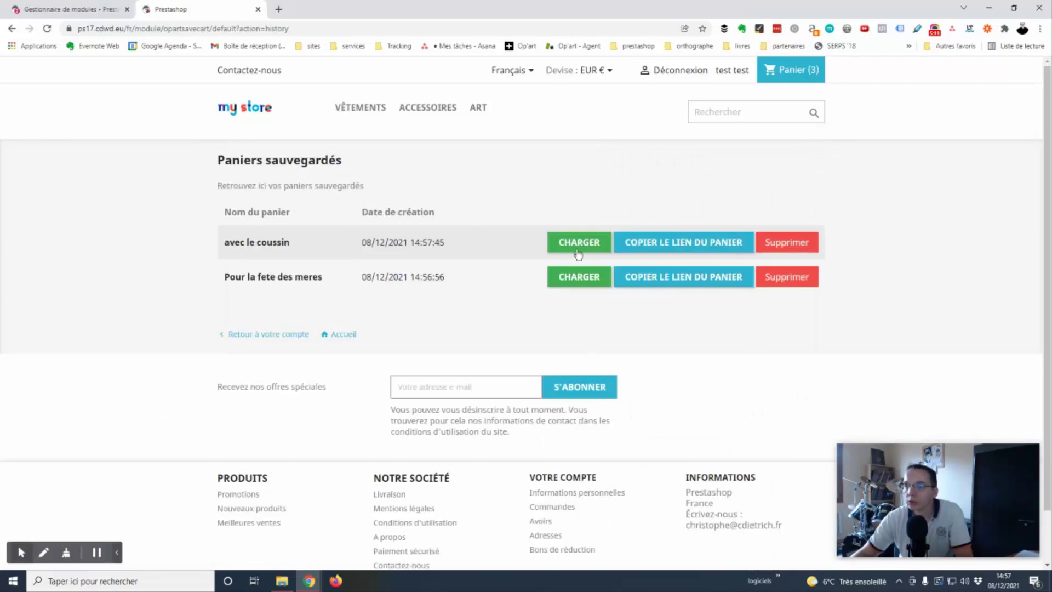
# Load the 'Pour la fete des meres' and then the 'avec le coussin' saved carts.
pyautogui.click(583, 281)
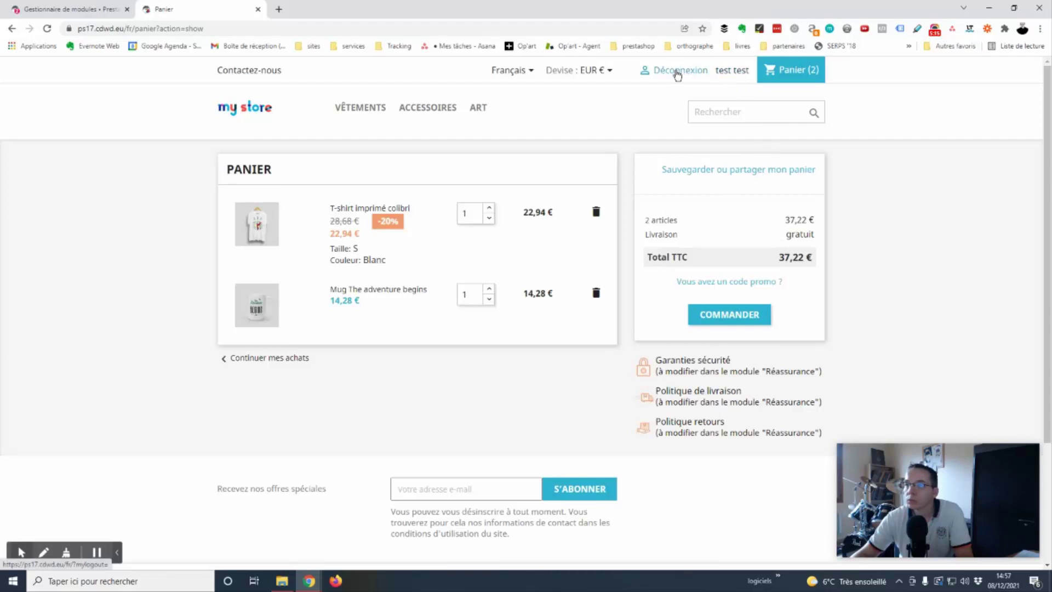
pyautogui.click(733, 72)
pyautogui.click(679, 322)
pyautogui.click(565, 244)
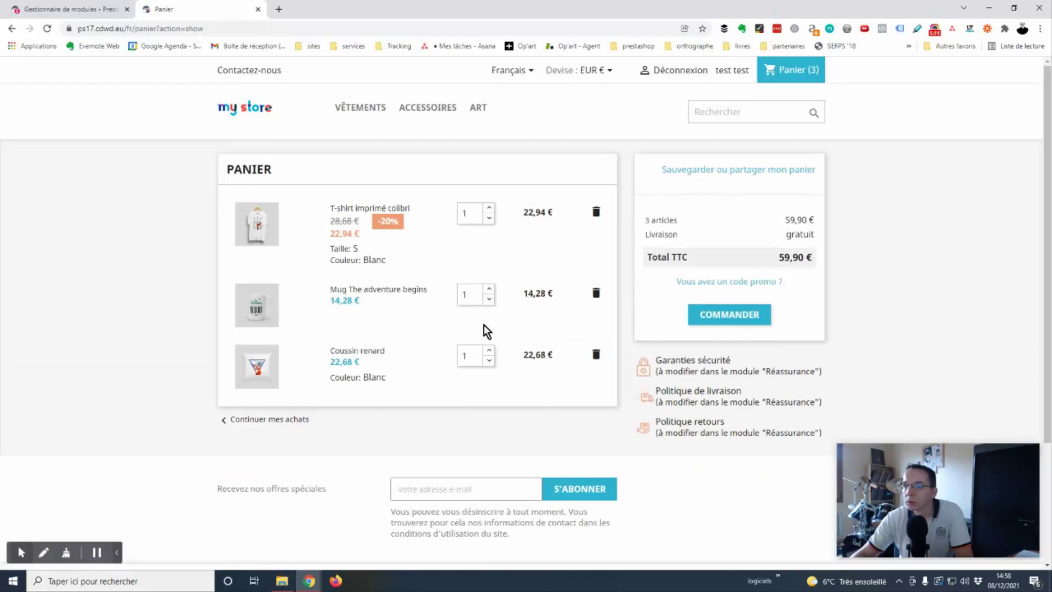
# Copy the 'avec le coussin' cart link and paste it into a new browser tab.
pyautogui.click(741, 73)
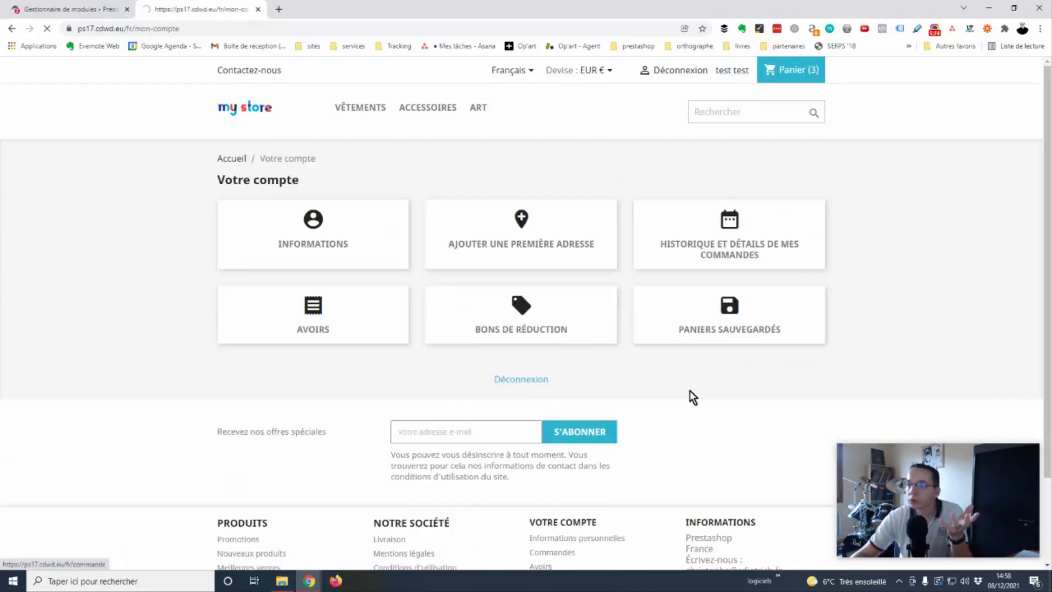
pyautogui.click(702, 330)
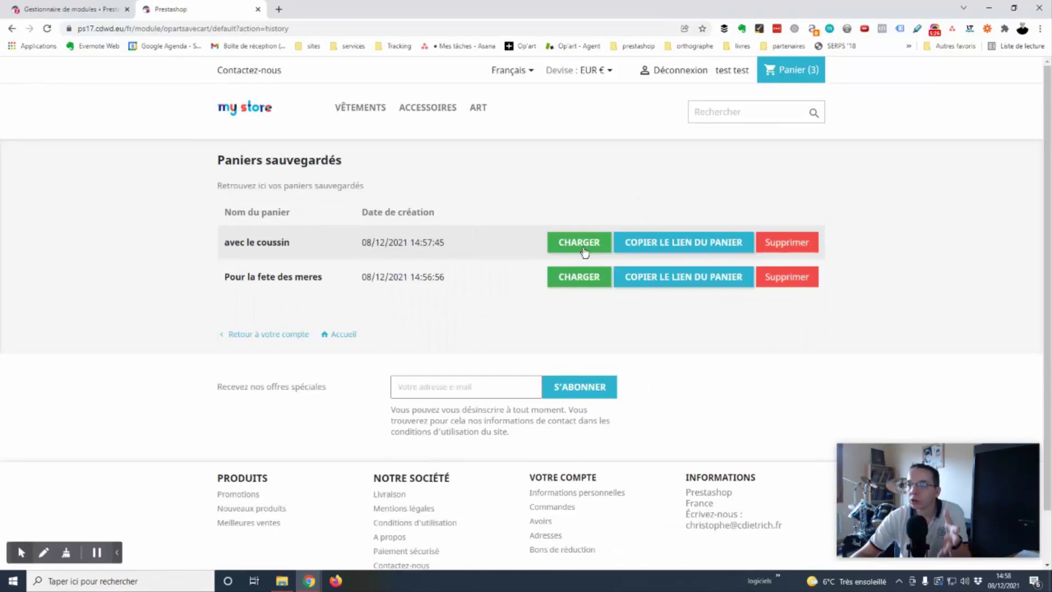
pyautogui.click(686, 244)
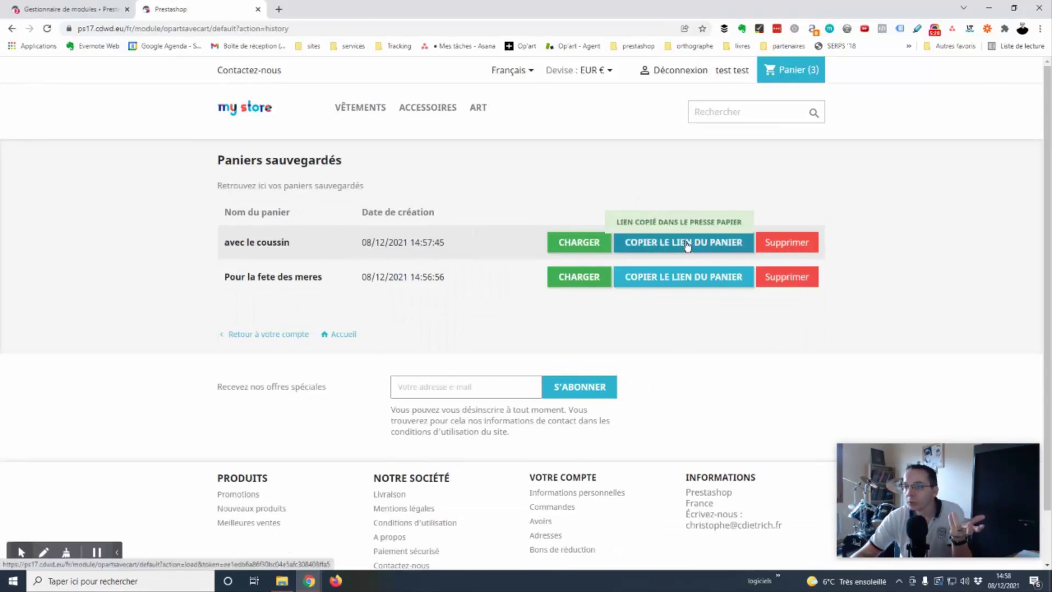
pyautogui.click(280, 9)
pyautogui.hotkey('ctrl', 'v')
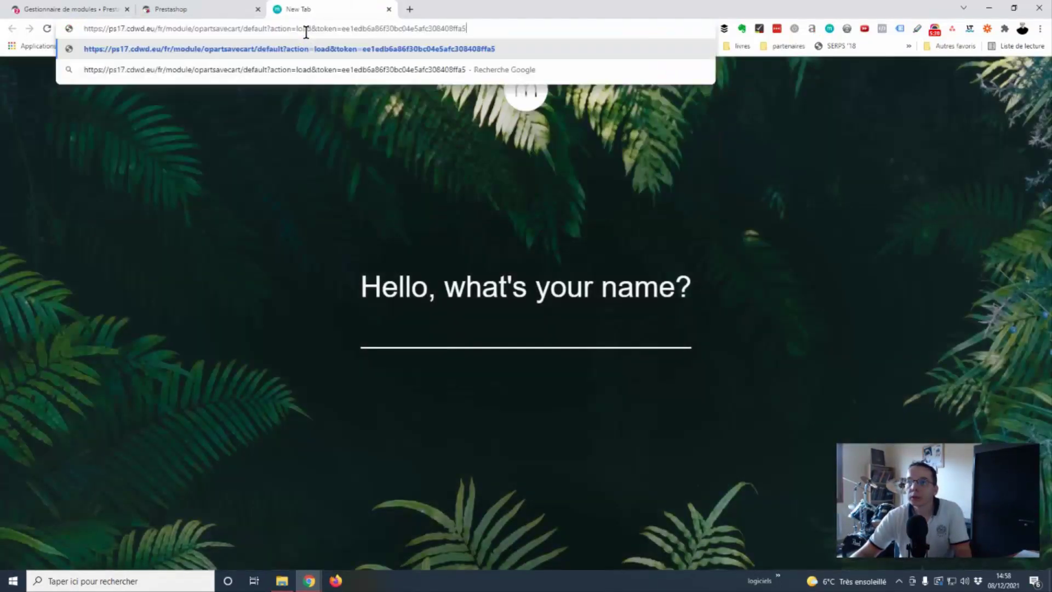
pyautogui.press('Return')
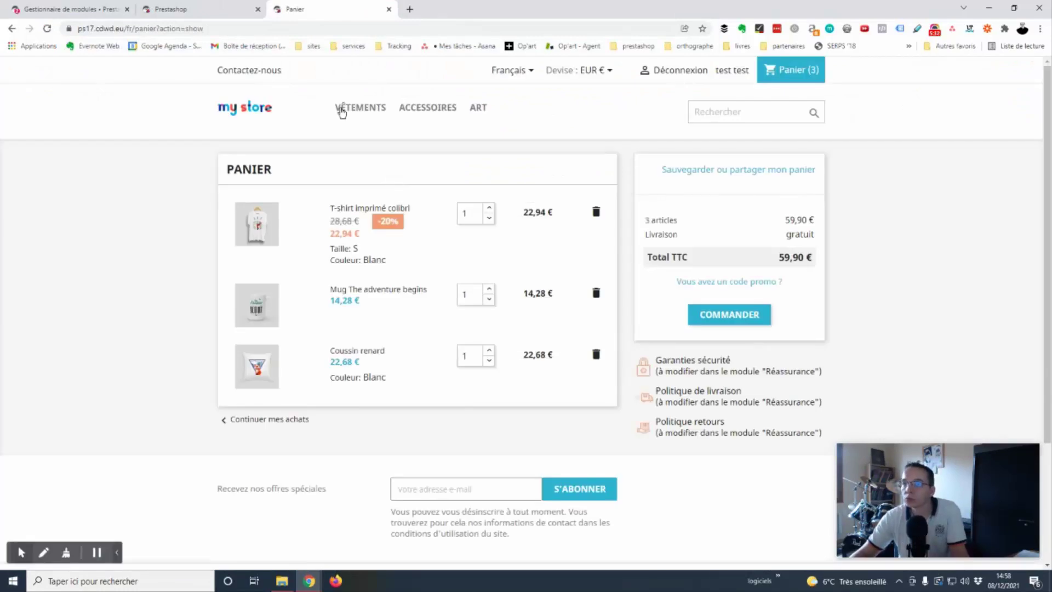
# In the back office's Paniers sauvegardés list, copy the link of cart 124 'Pour la fete des meres'.
pyautogui.click(388, 10)
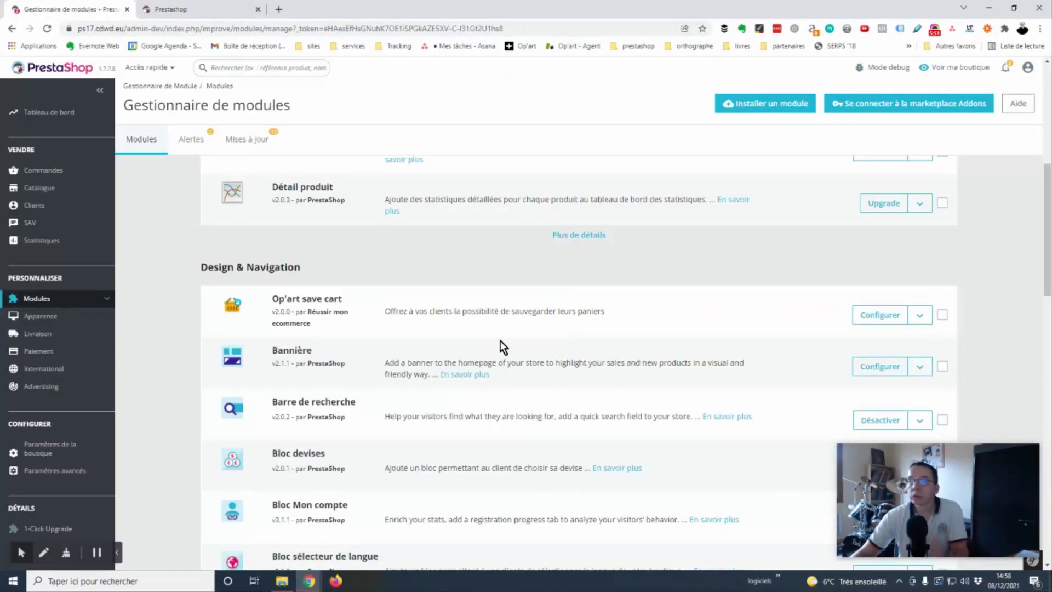
pyautogui.moveTo(75, 170)
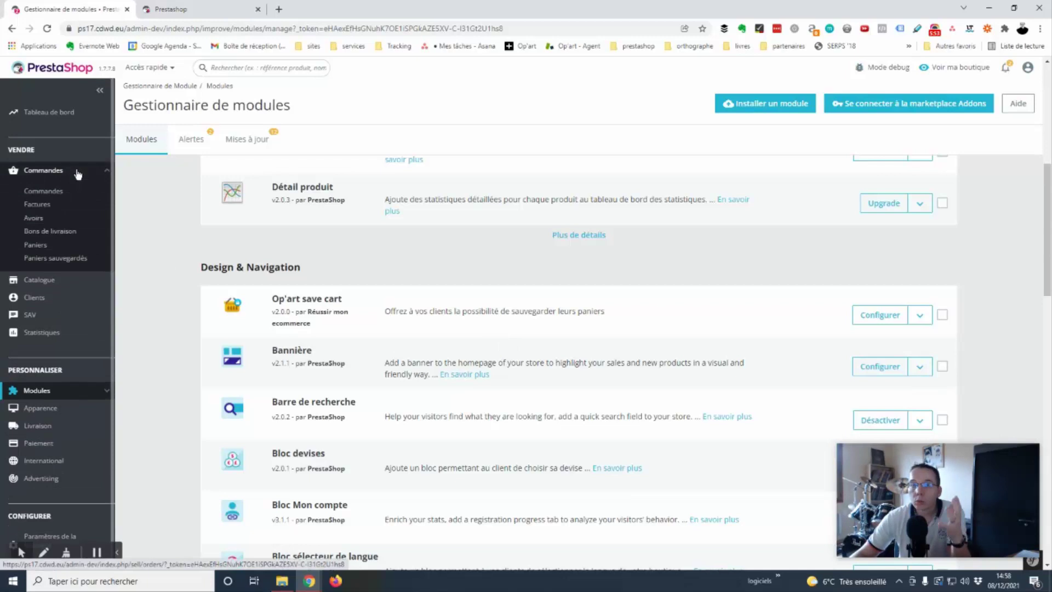
pyautogui.click(49, 263)
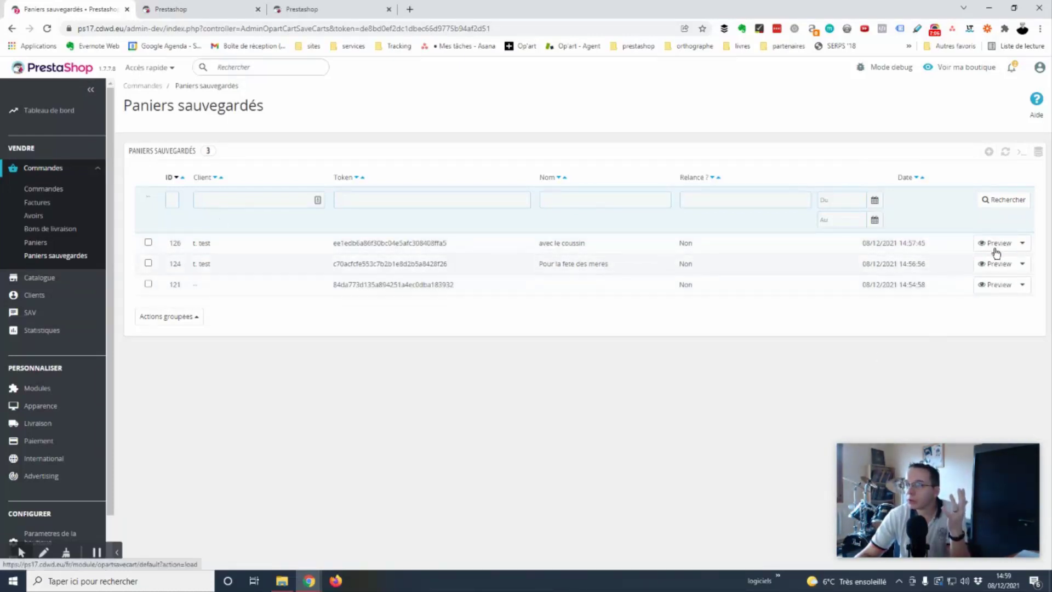
pyautogui.click(1022, 264)
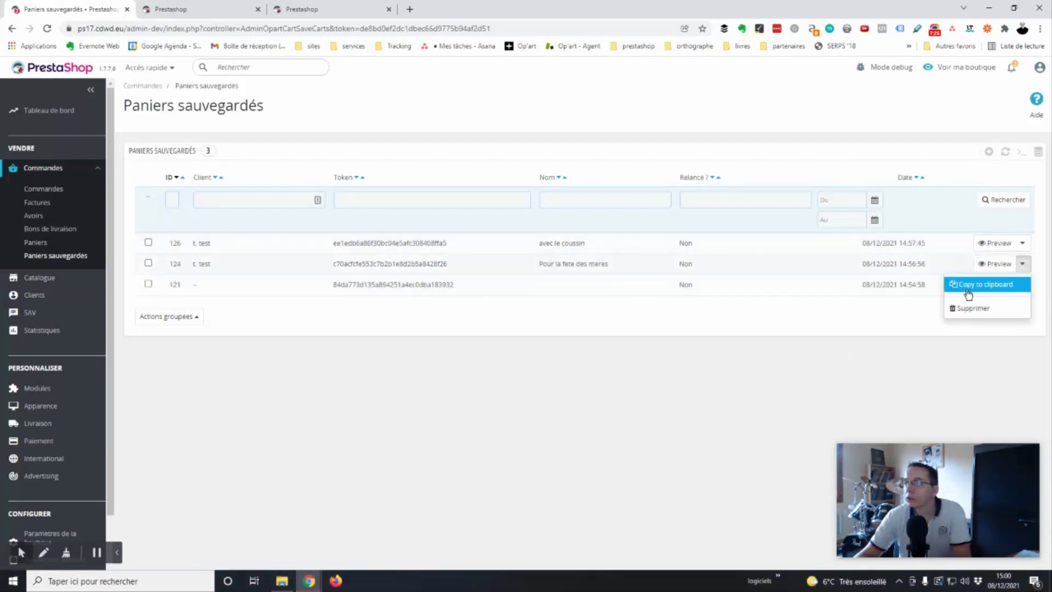
pyautogui.click(981, 283)
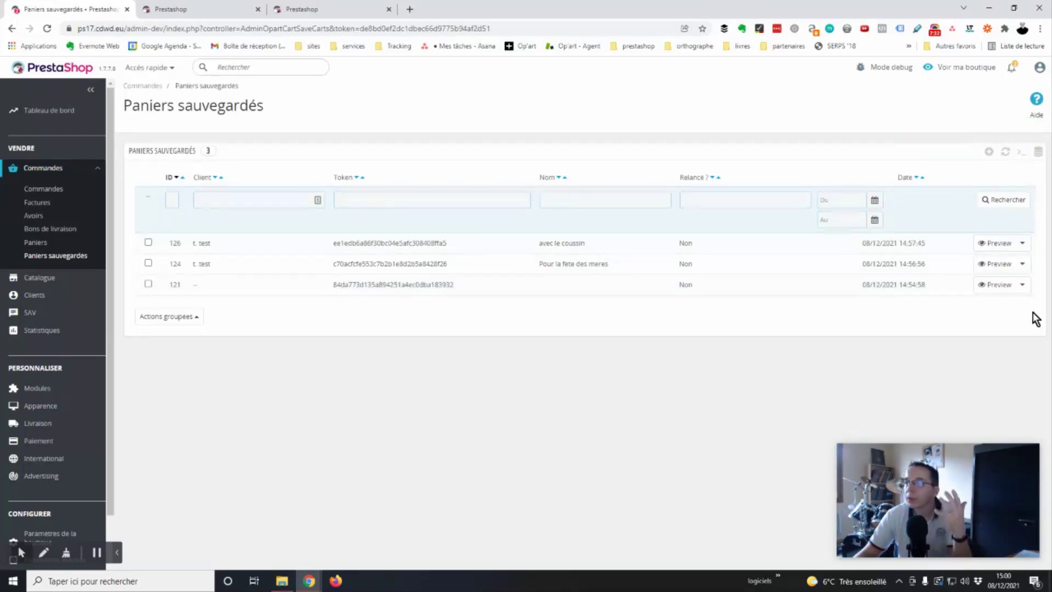
# Check cart 121's actions without deleting it, then open Op'art save cart's configuration.
pyautogui.click(1022, 284)
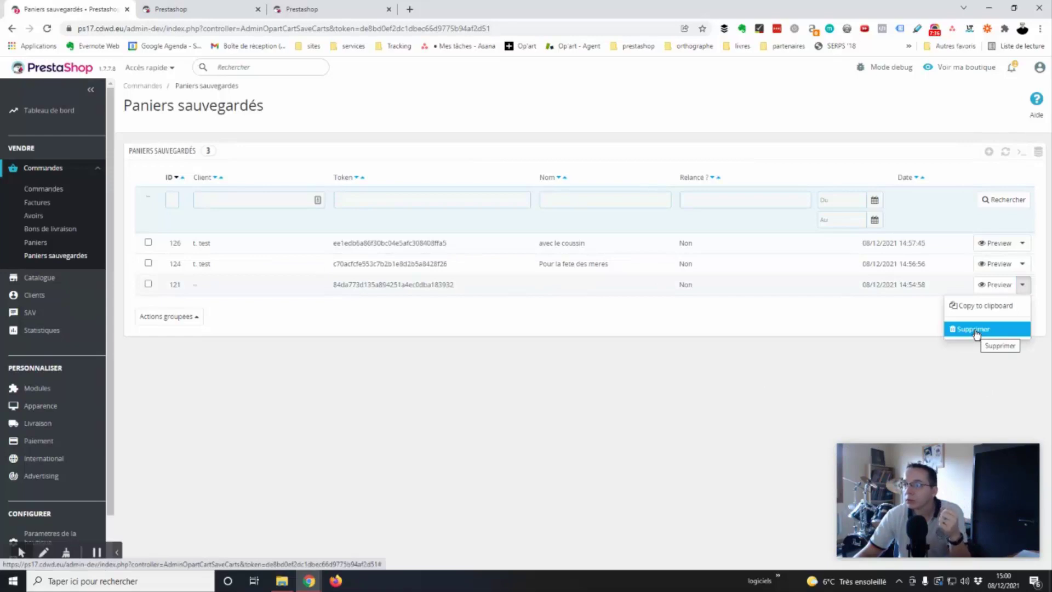
pyautogui.click(460, 339)
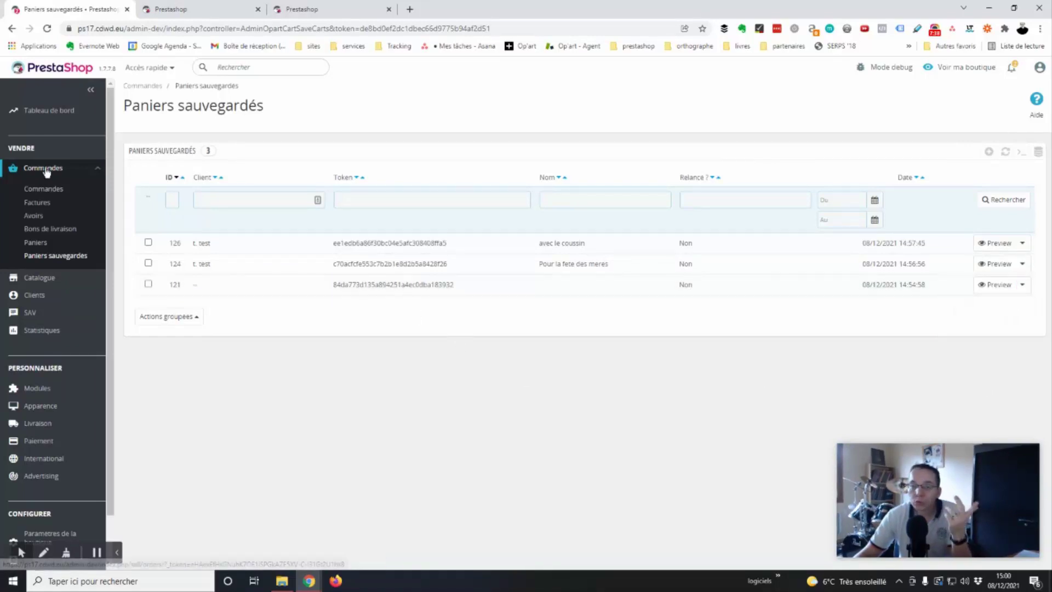
pyautogui.click(55, 389)
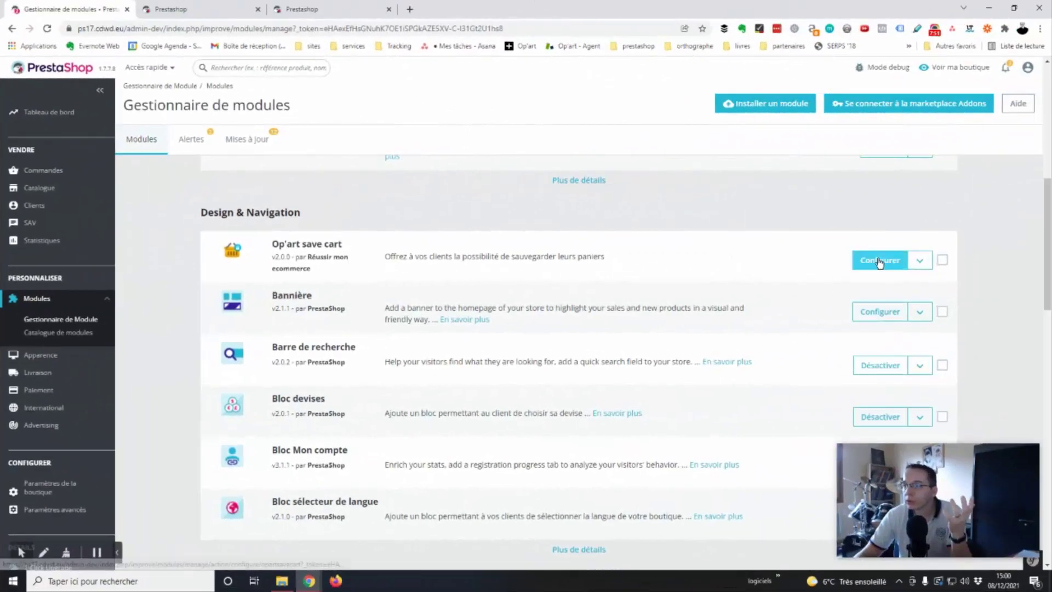
pyautogui.click(876, 262)
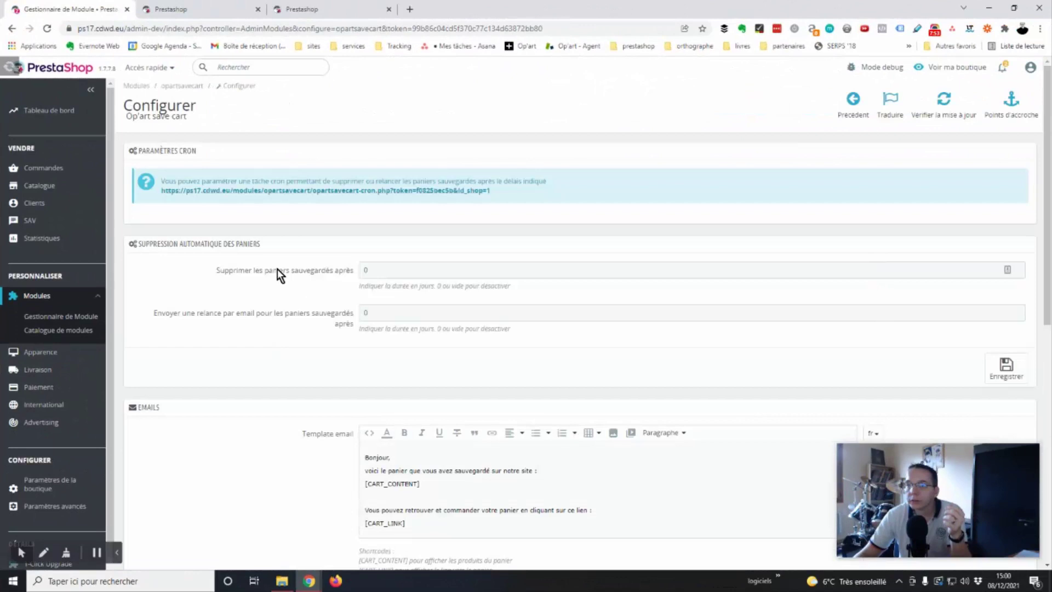
pyautogui.click(402, 268)
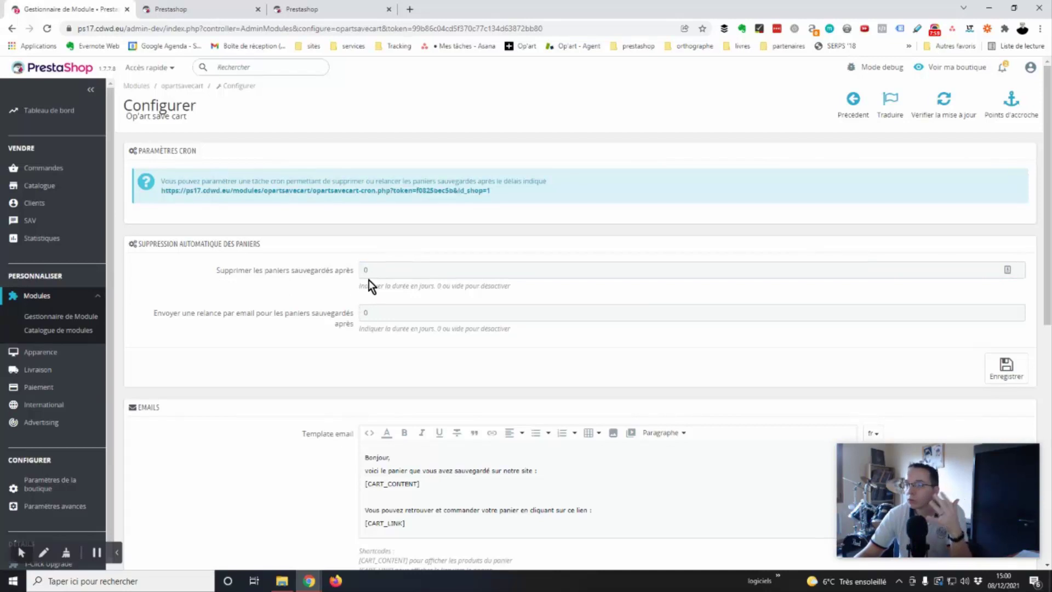
pyautogui.click(415, 268)
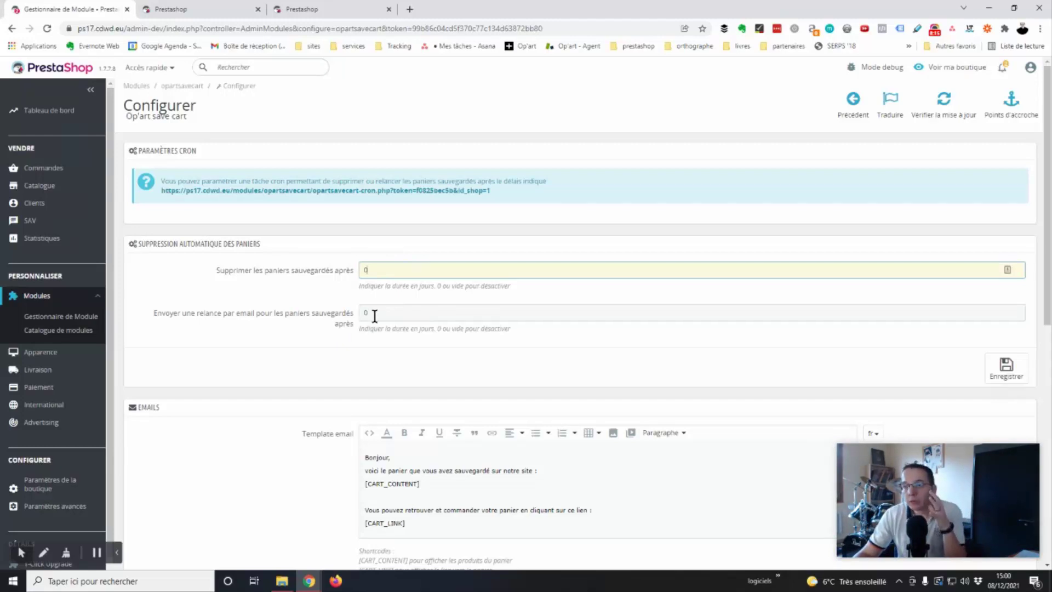
pyautogui.press('Tab')
pyautogui.click(219, 335)
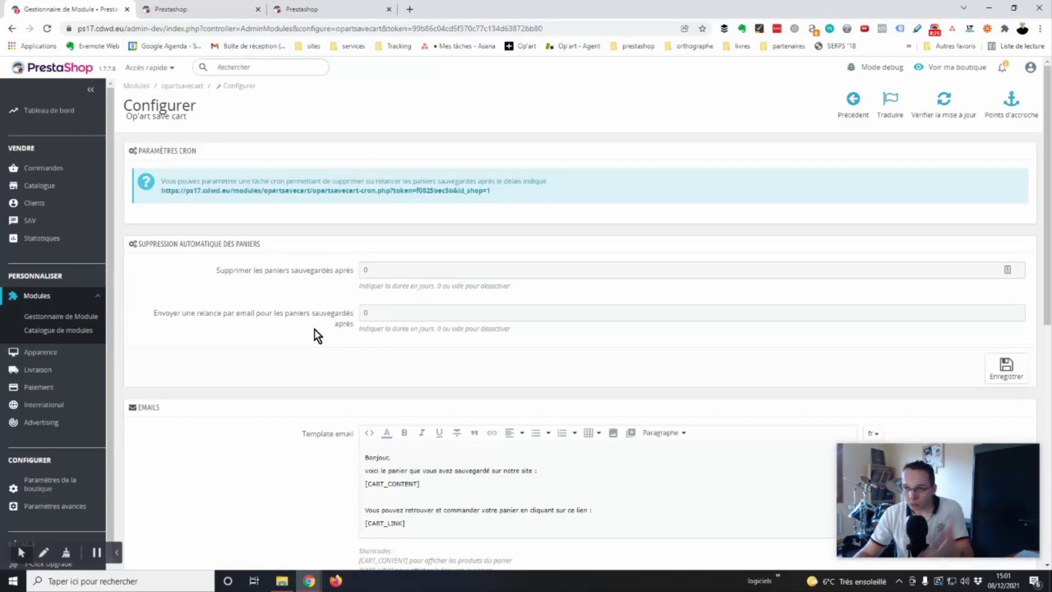
pyautogui.scroll(-4, 317, 335)
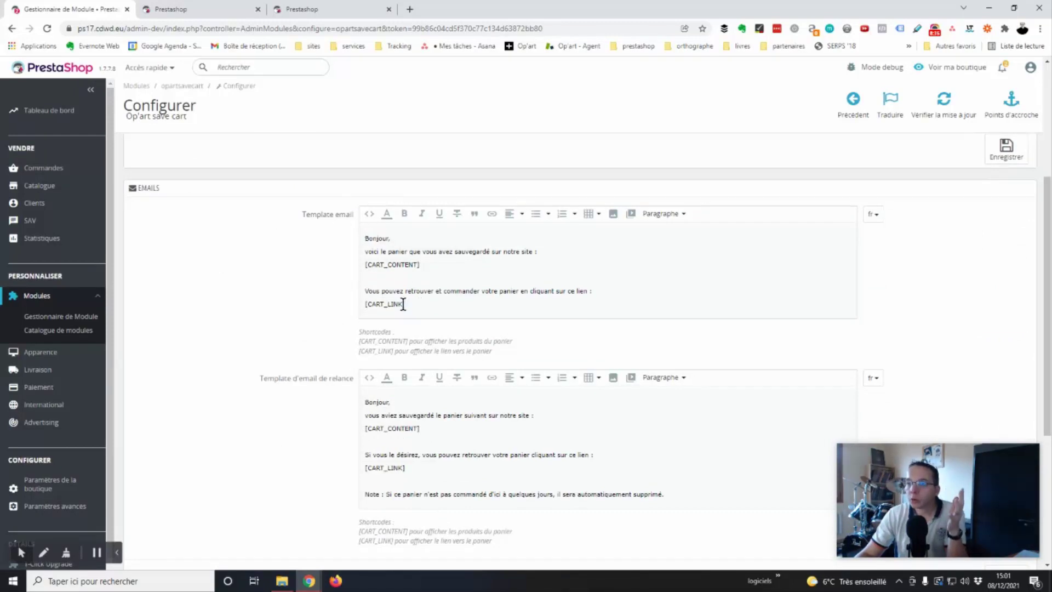
# On the storefront, open the three-item cart's save-or-share panel and reveal its e-mail option.
pyautogui.moveTo(403, 304); pyautogui.dragTo(310, 230)
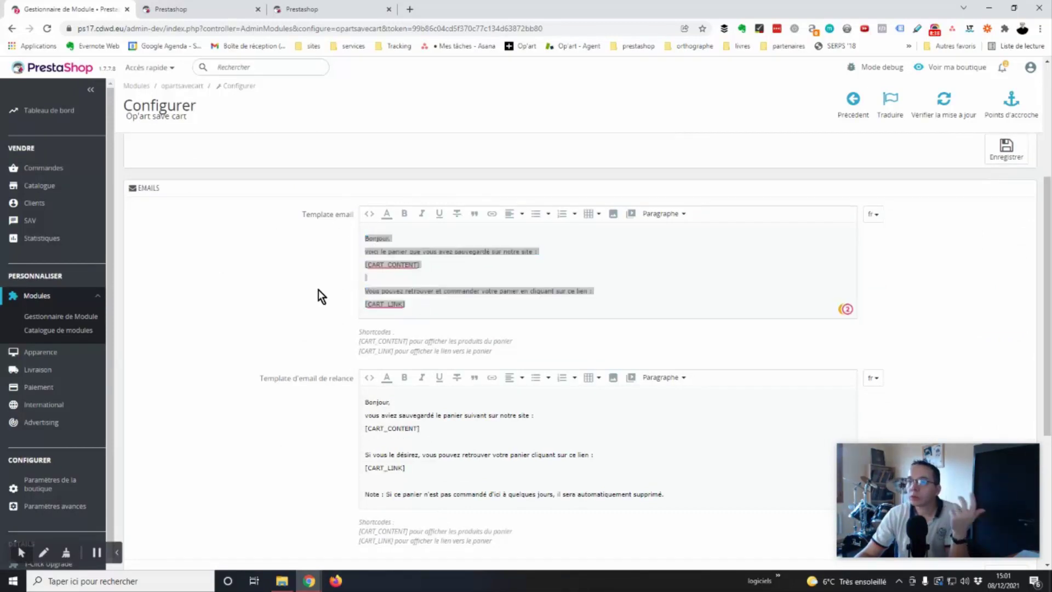
pyautogui.click(402, 281)
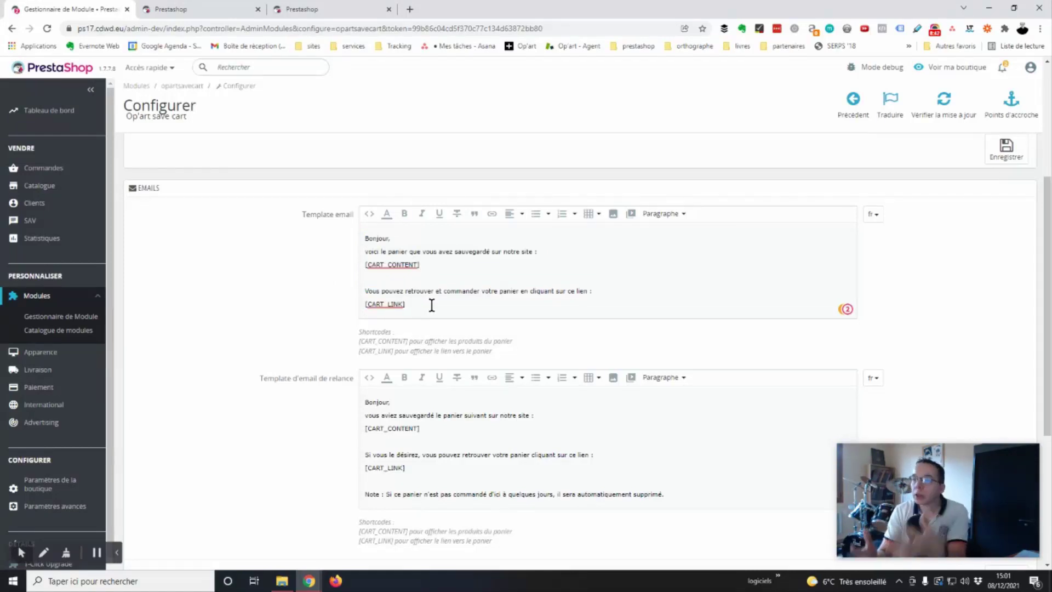
pyautogui.click(174, 10)
pyautogui.click(783, 78)
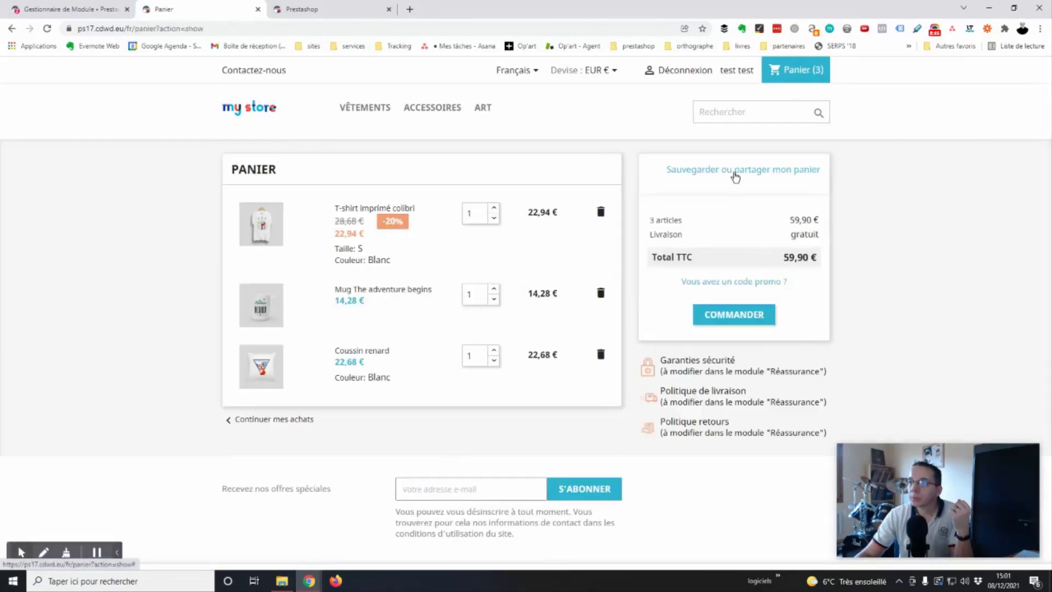
pyautogui.click(735, 171)
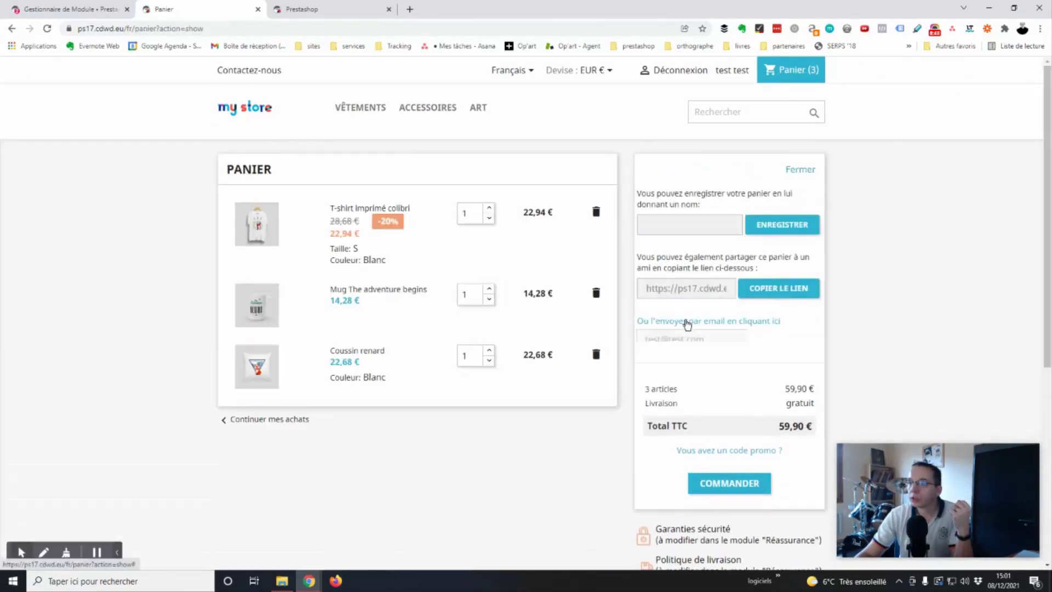
pyautogui.click(684, 322)
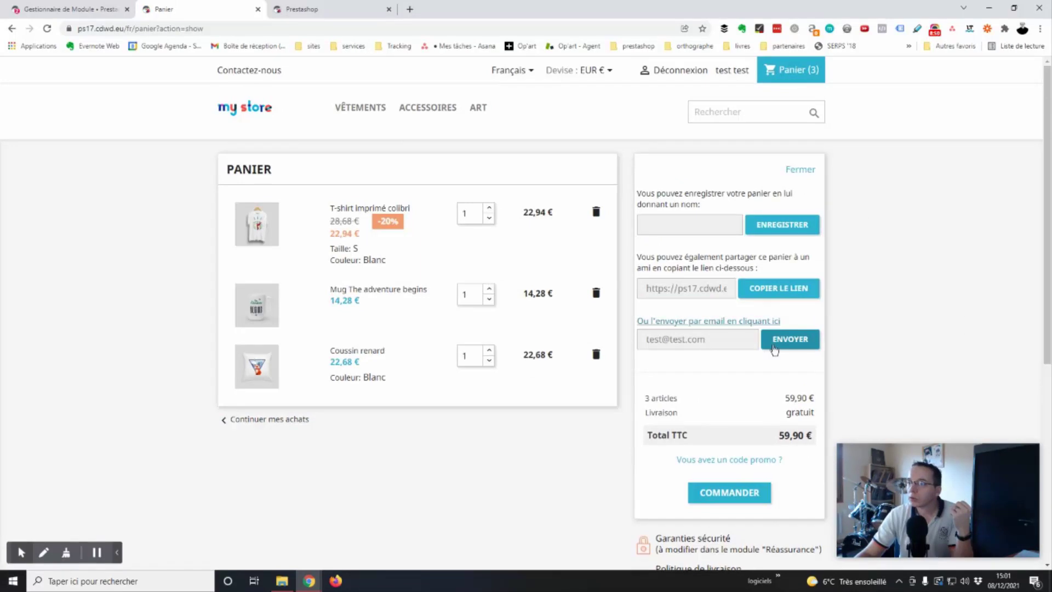
# In the module configuration, examine the first email template's [CART_CONTENT] and [CART_LINK] shortcodes.
pyautogui.click(90, 9)
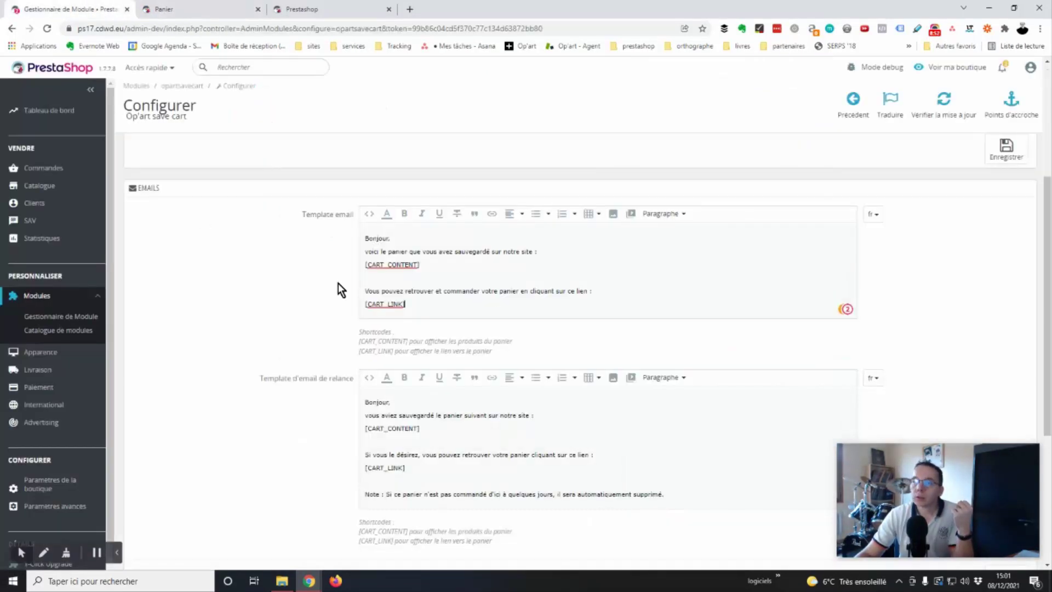
pyautogui.moveTo(460, 311); pyautogui.dragTo(309, 226)
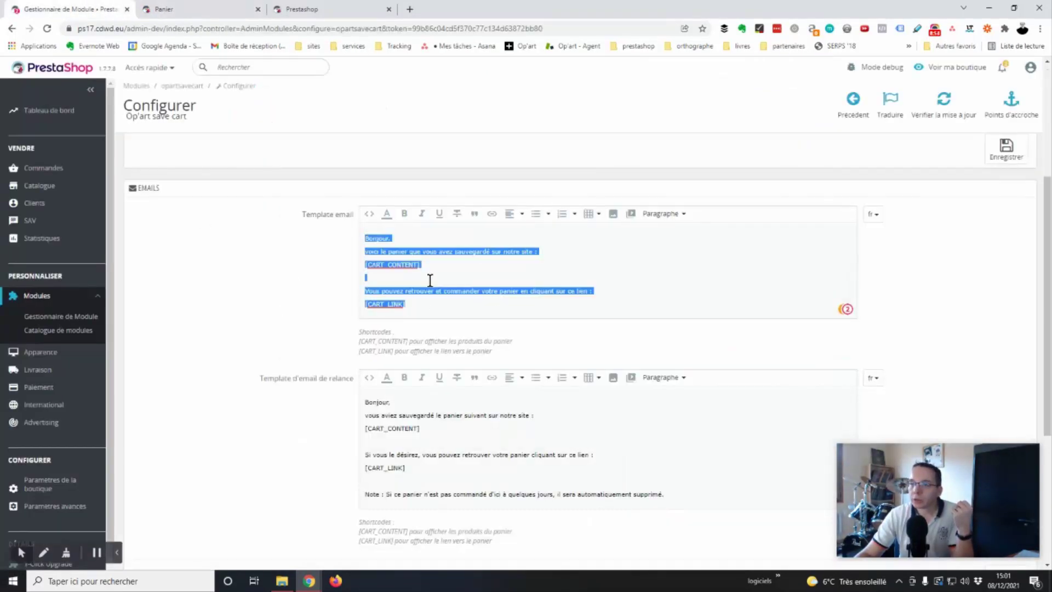
pyautogui.click(393, 263)
pyautogui.moveTo(434, 264); pyautogui.dragTo(364, 264)
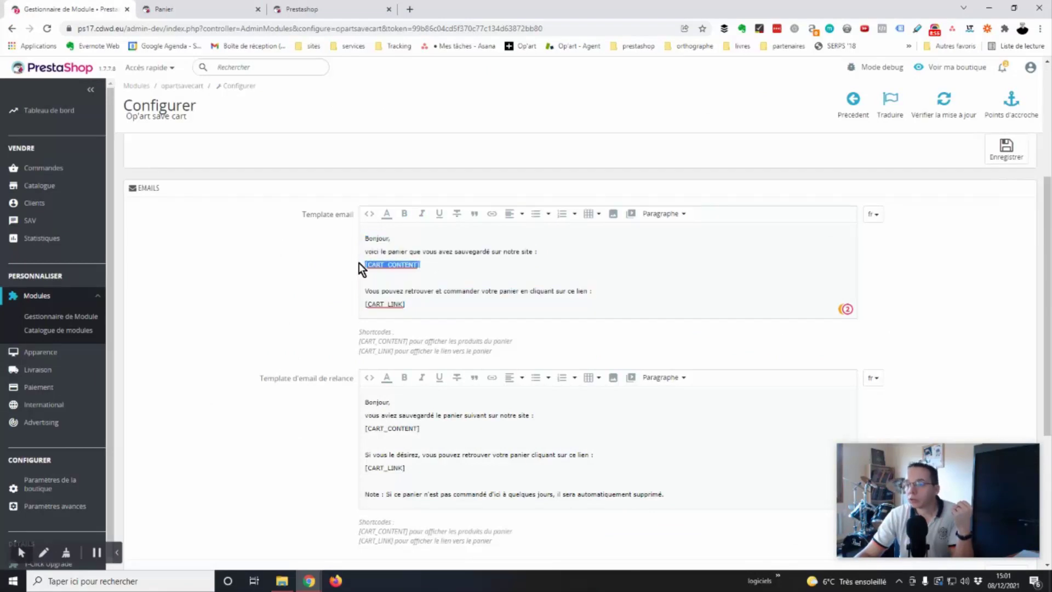
pyautogui.click(416, 274)
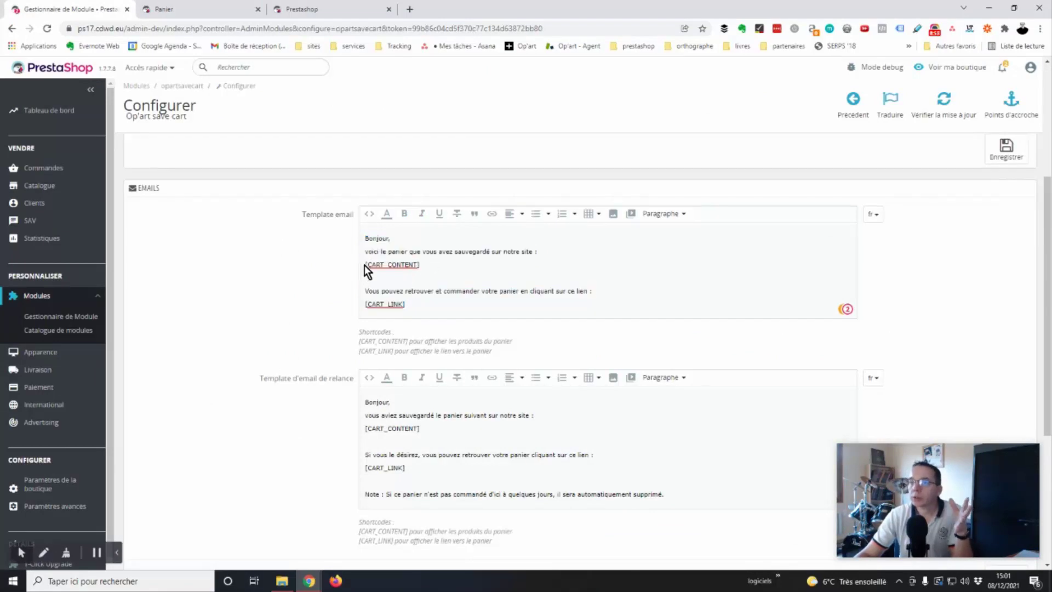
pyautogui.moveTo(426, 264); pyautogui.dragTo(356, 268)
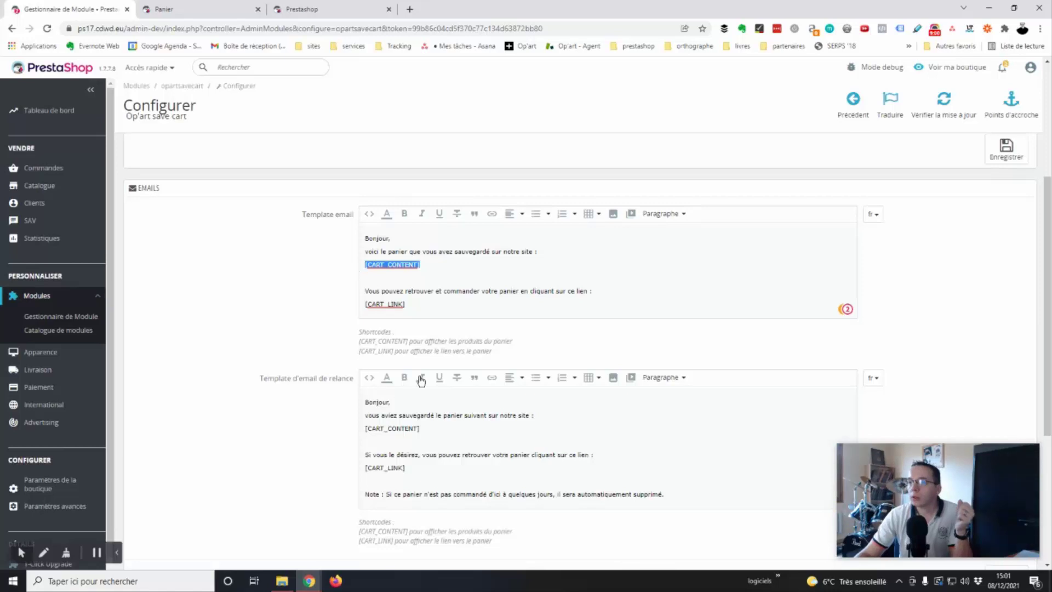
pyautogui.click(420, 319)
pyautogui.click(417, 305)
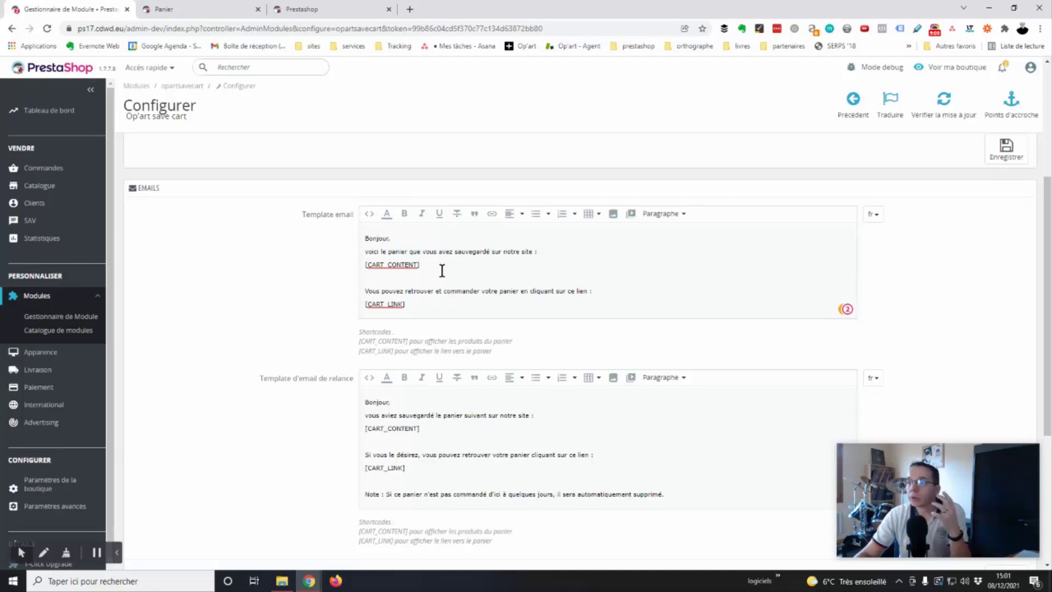
pyautogui.moveTo(423, 265); pyautogui.dragTo(350, 267)
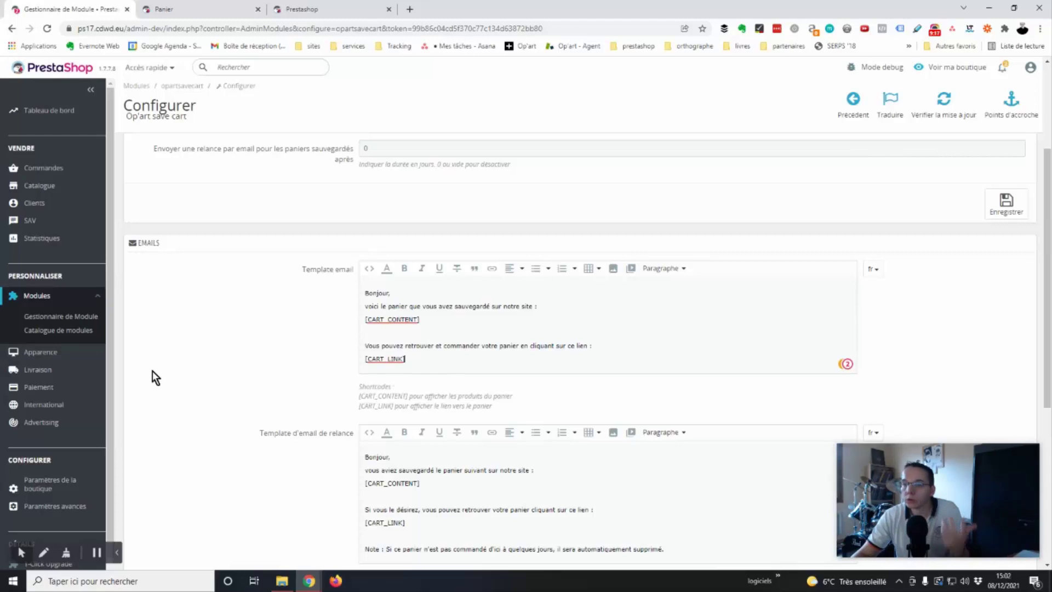
# Review the saved-cart deletion delay and reminder email delay fields.
pyautogui.scroll(-3, 232, 359)
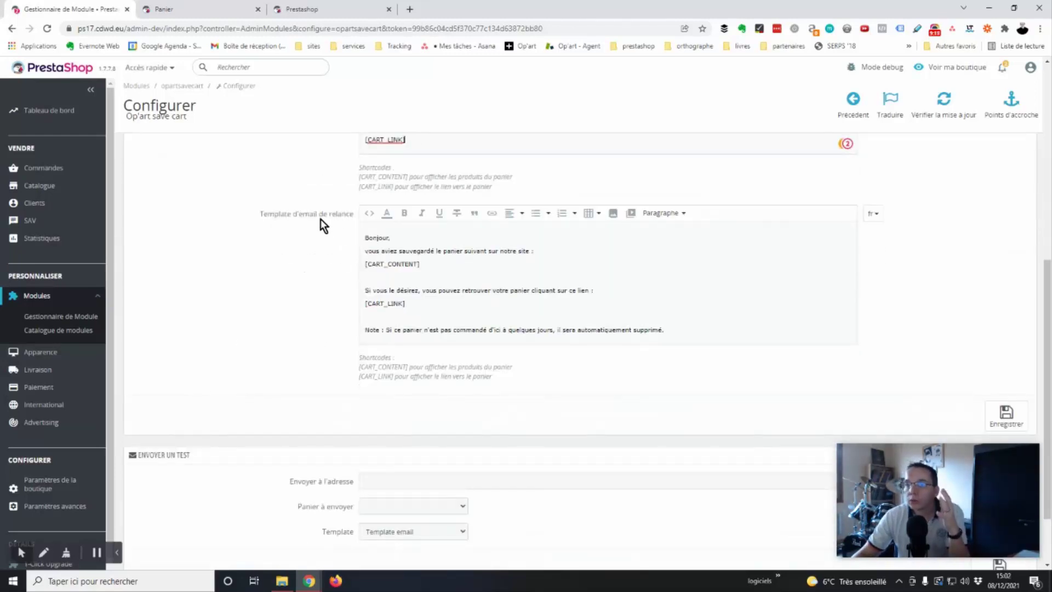
pyautogui.scroll(6, 329, 389)
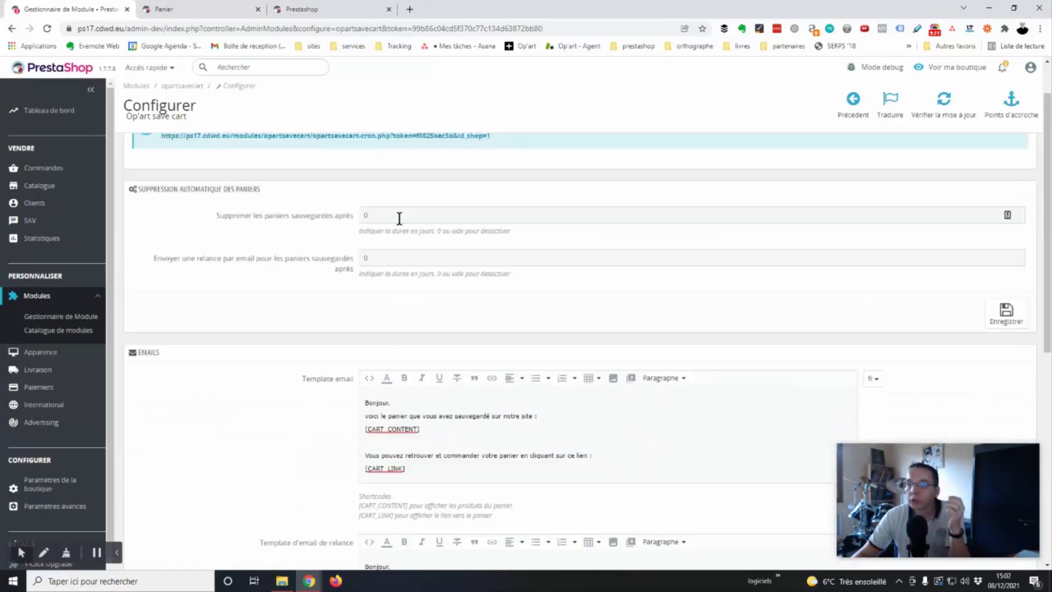
pyautogui.scroll(-2, 317, 373)
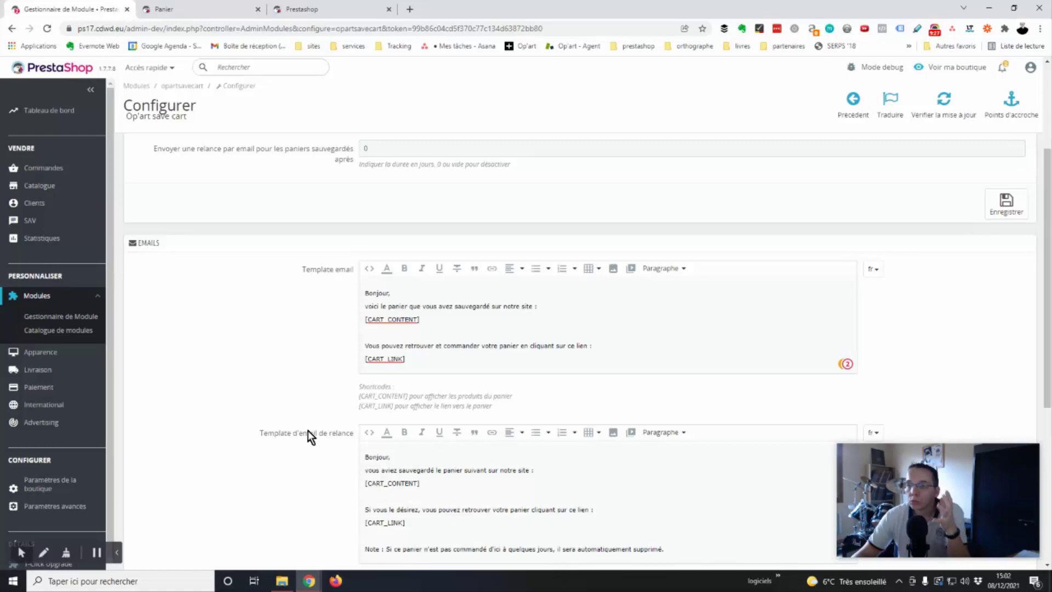
pyautogui.scroll(2, 310, 435)
pyautogui.click(394, 215)
pyautogui.click(387, 259)
pyautogui.click(359, 219)
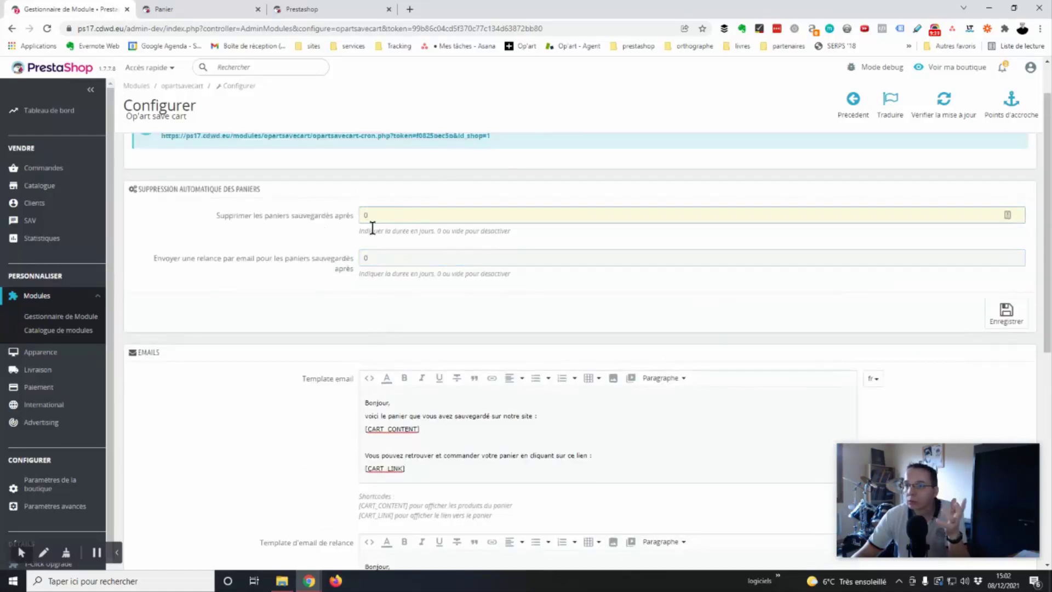
pyautogui.click(387, 254)
pyautogui.click(379, 216)
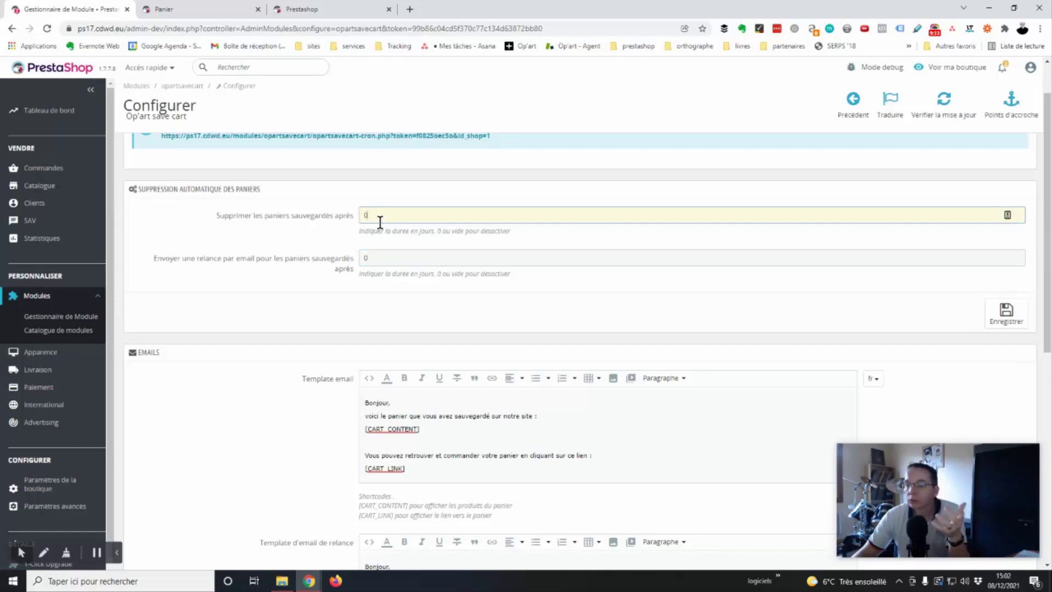
pyautogui.click(386, 258)
# Examine the reminder email template and its [CART_CONTENT] shortcode.
pyautogui.scroll(-5, 310, 314)
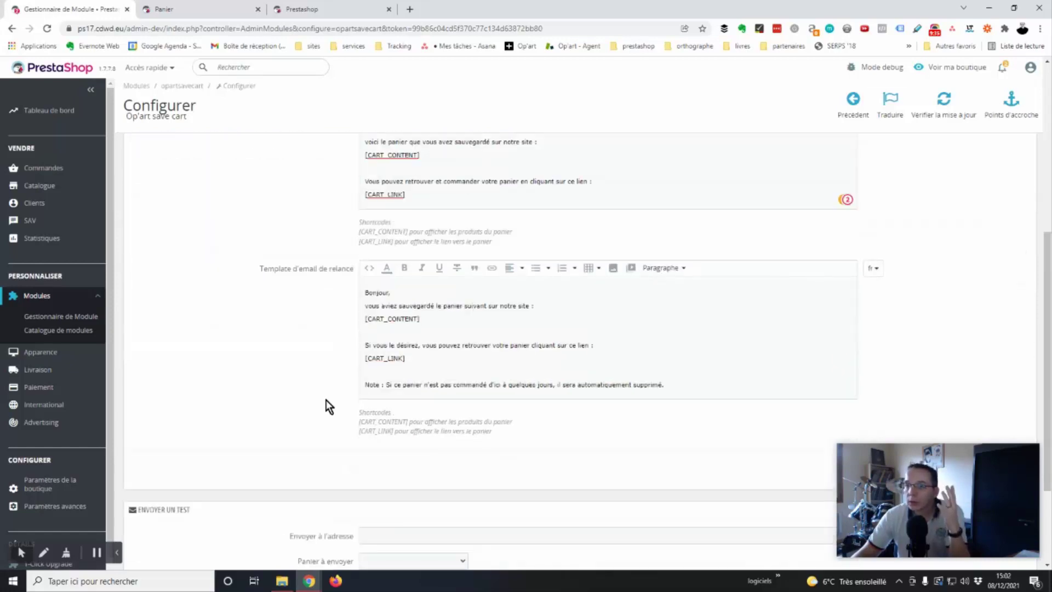
pyautogui.moveTo(363, 291); pyautogui.dragTo(681, 387)
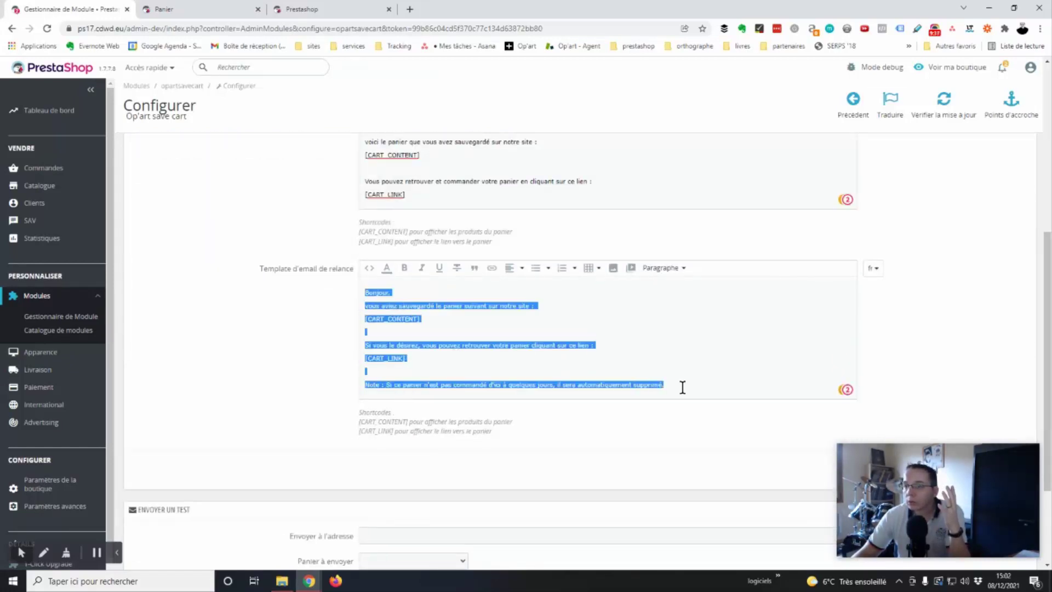
pyautogui.click(434, 321)
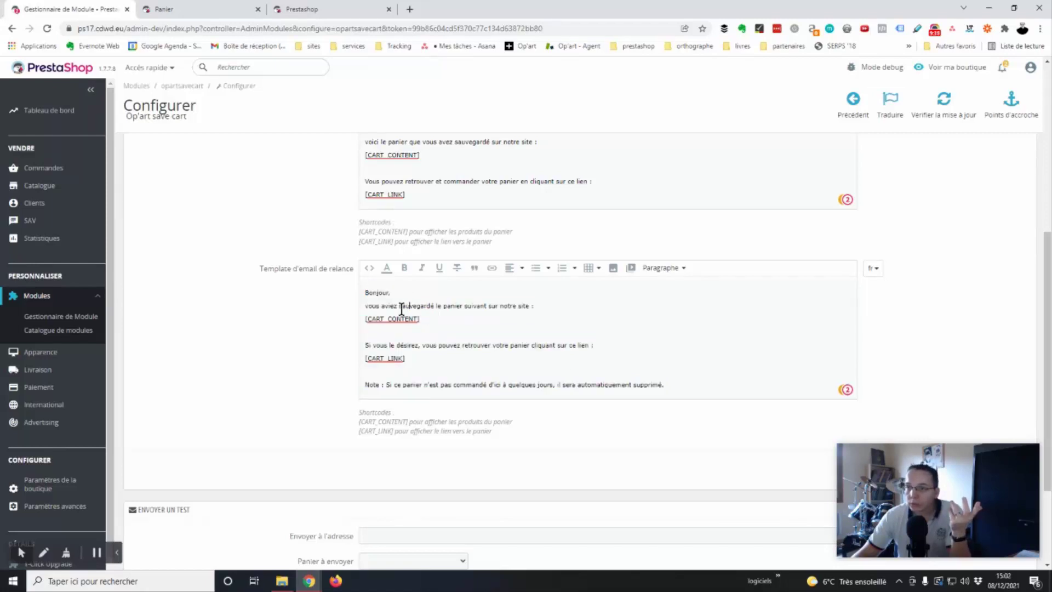
pyautogui.moveTo(429, 325); pyautogui.dragTo(368, 319)
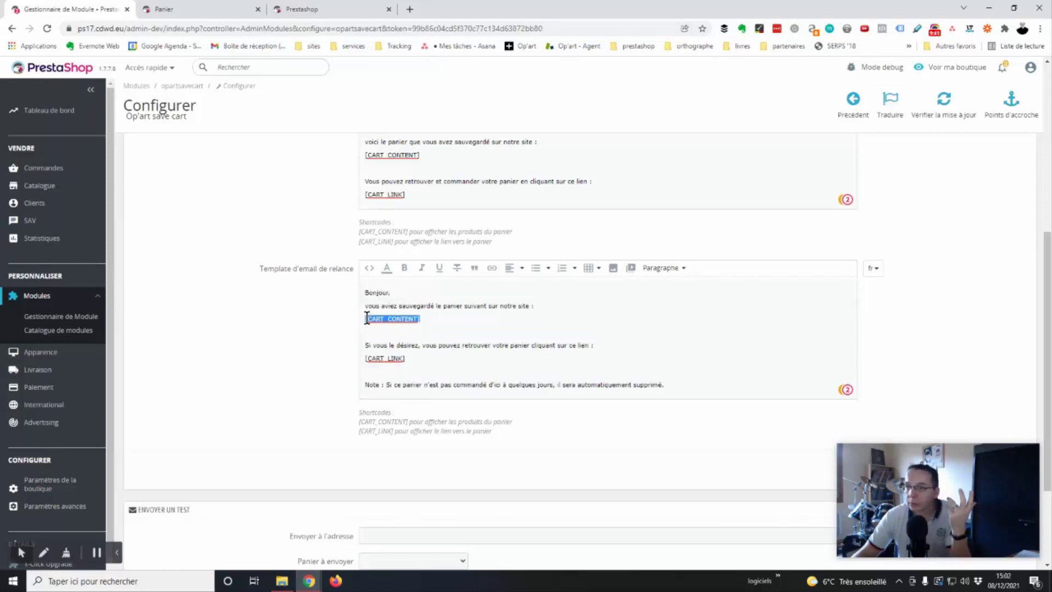
pyautogui.click(418, 322)
# Select cart '(126) avec le coussin' for the test send and enter the recipient's e-mail address.
pyautogui.scroll(-3, 383, 346)
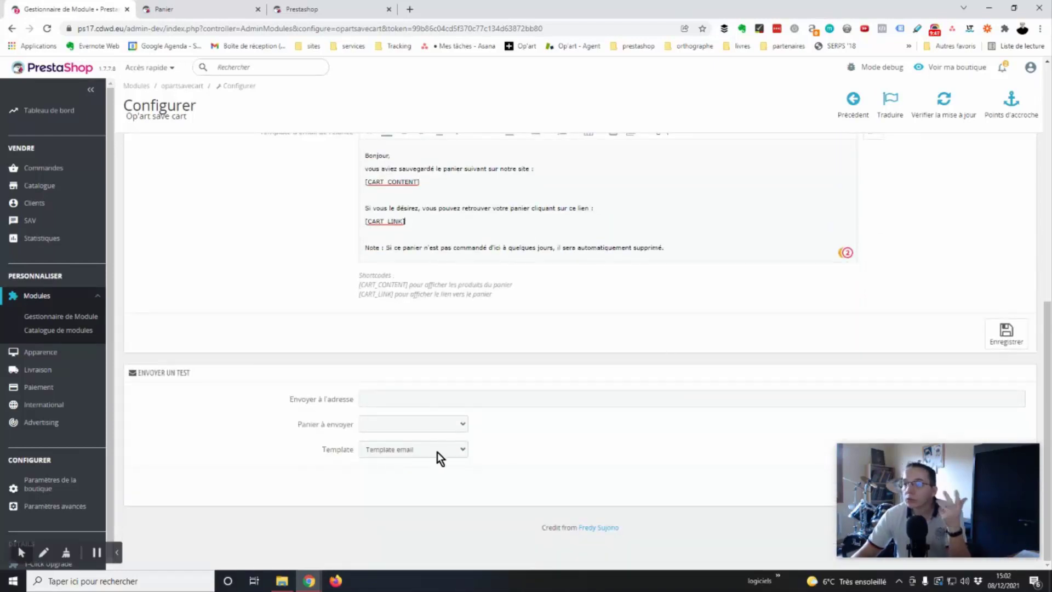
pyautogui.click(441, 422)
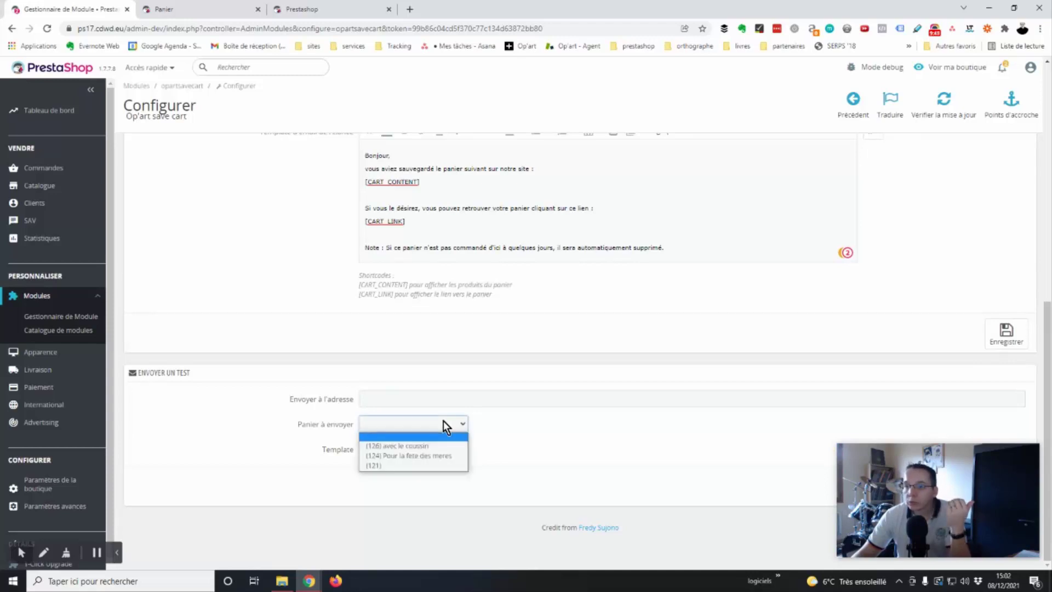
pyautogui.click(405, 446)
pyautogui.click(396, 398)
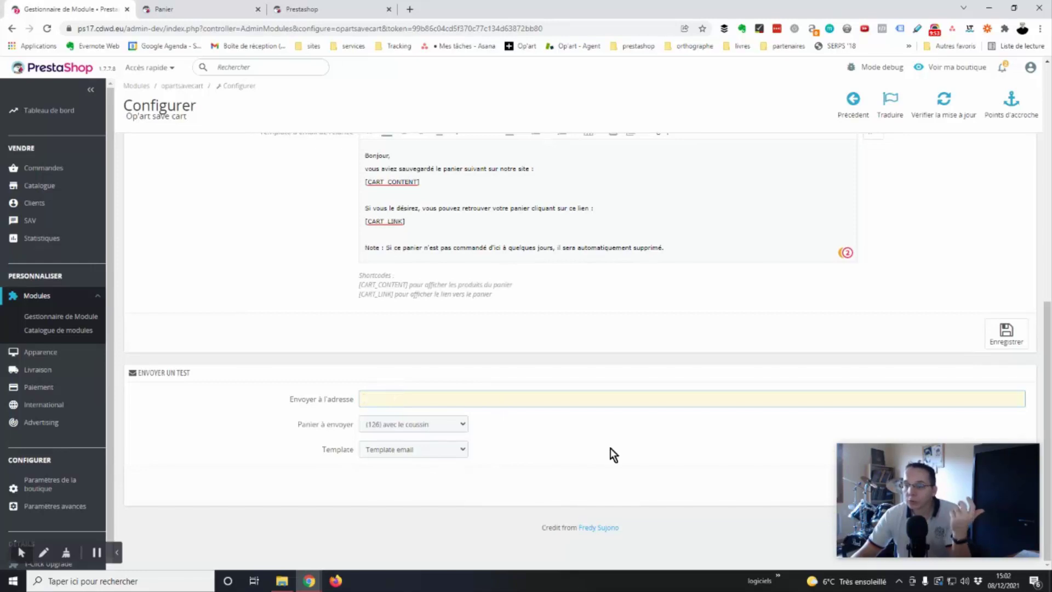
# Set the test email's template to 'Template d'email de relance'.
pyautogui.click(458, 449)
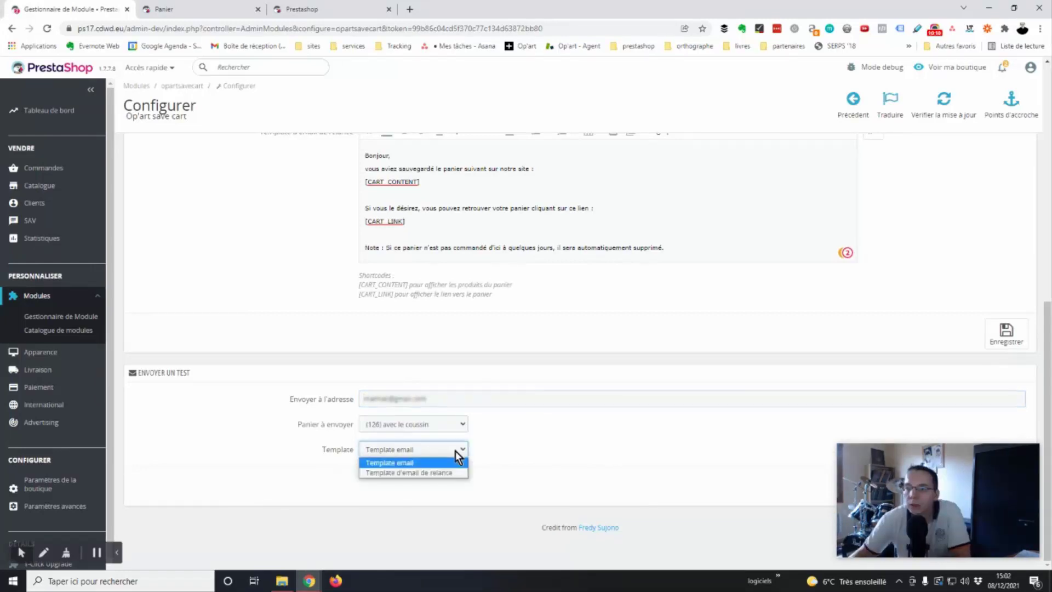
pyautogui.click(408, 463)
pyautogui.click(450, 449)
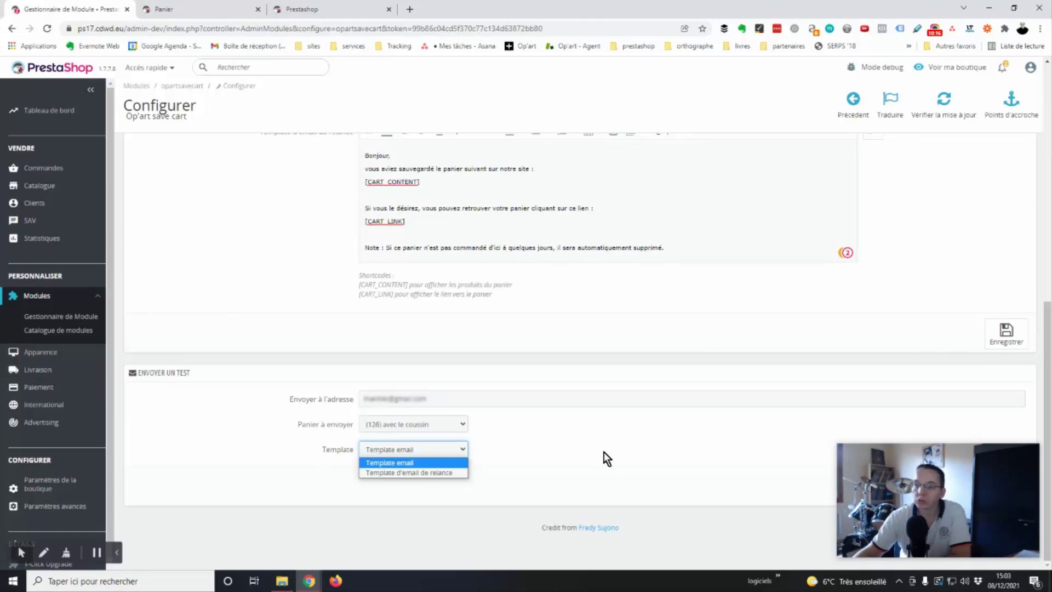
pyautogui.click(416, 472)
pyautogui.moveTo(968, 488); pyautogui.dragTo(251, 449)
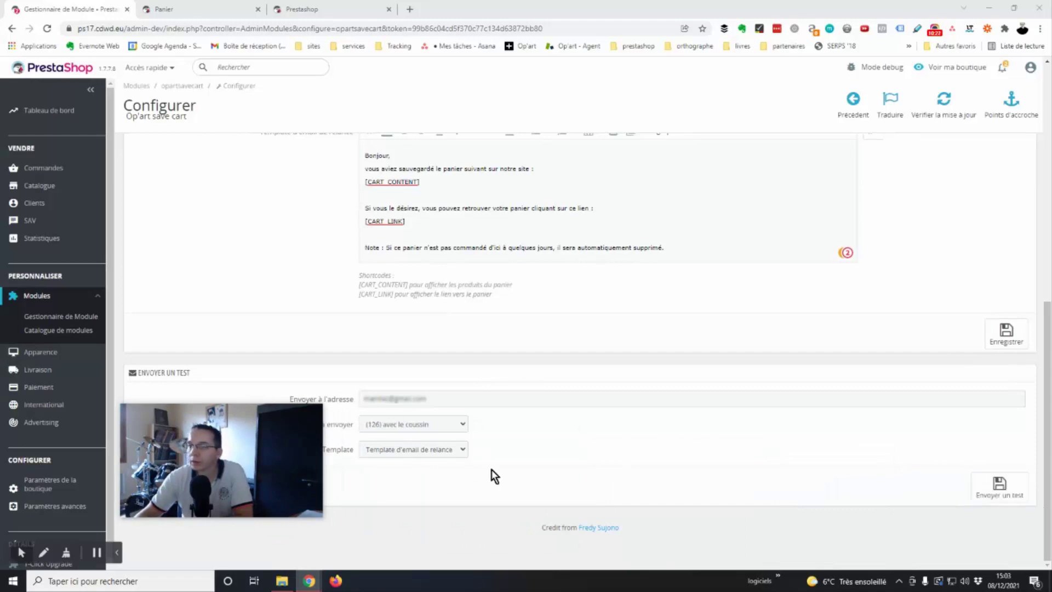
pyautogui.moveTo(192, 436); pyautogui.dragTo(810, 471)
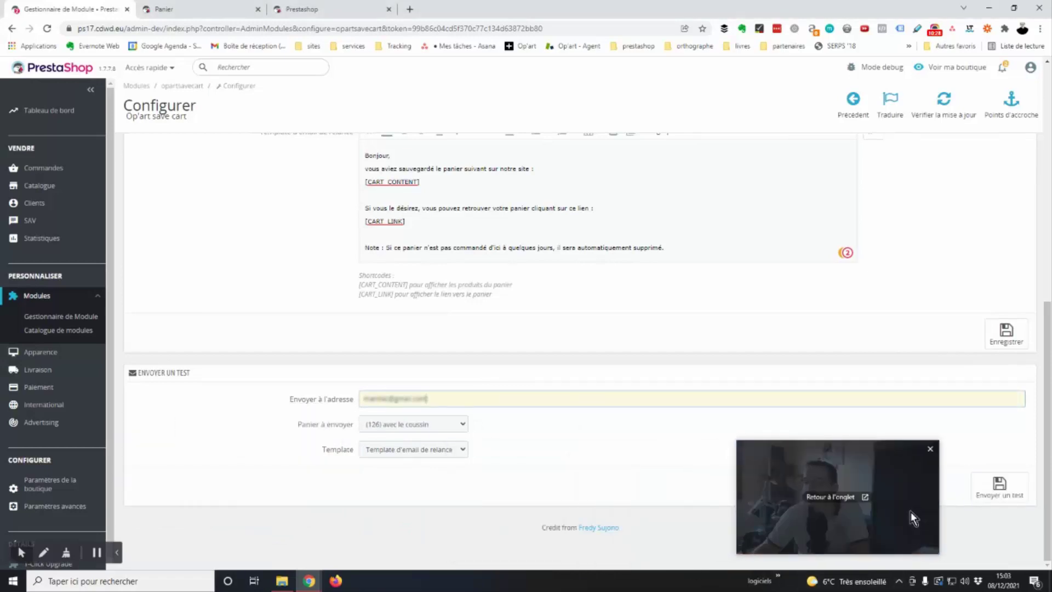
pyautogui.moveTo(913, 506); pyautogui.dragTo(932, 502)
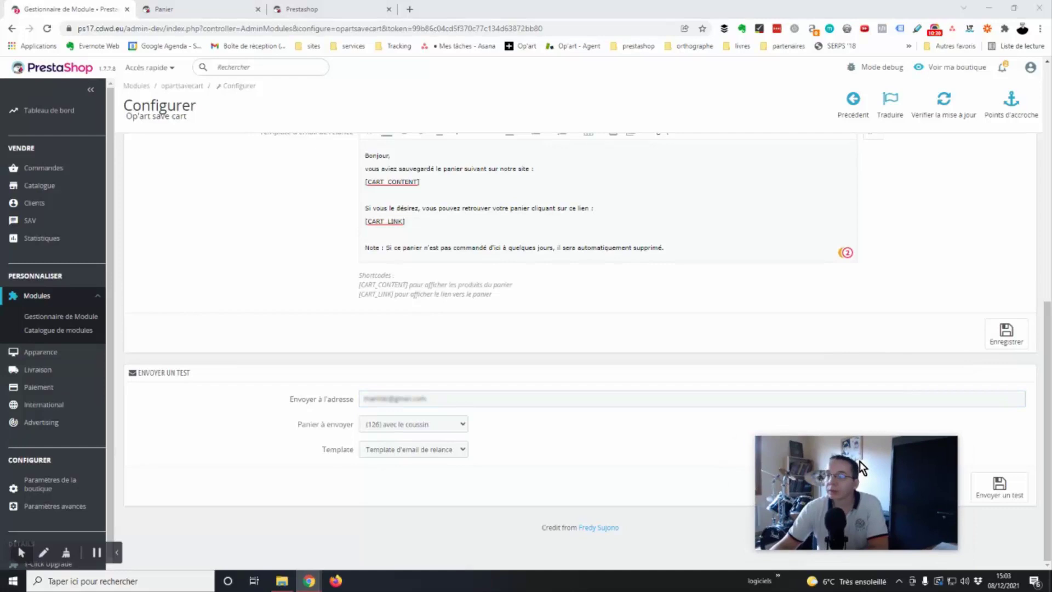
pyautogui.moveTo(858, 459)
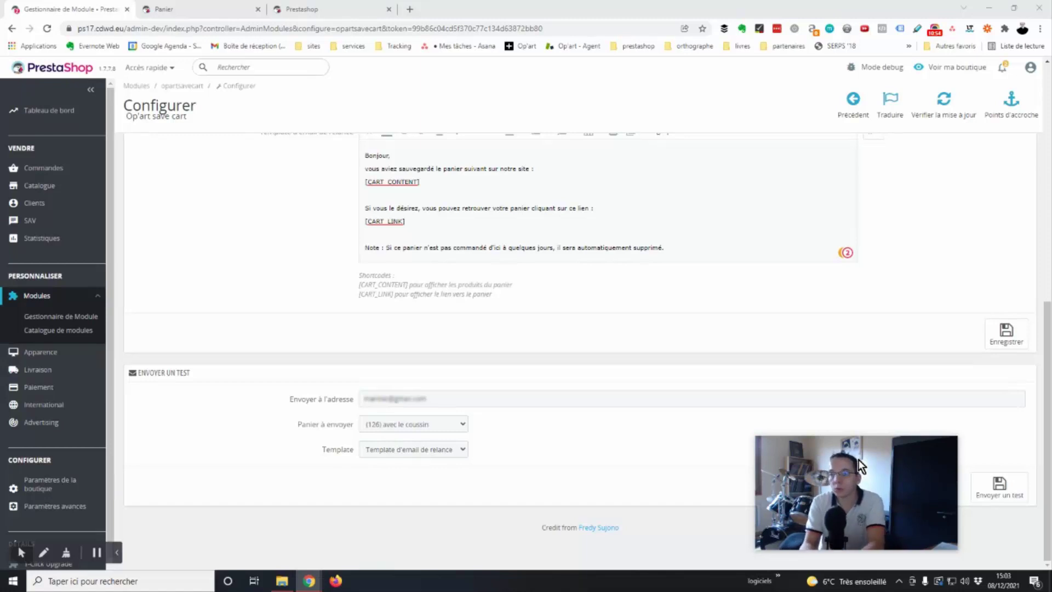
pyautogui.click(612, 470)
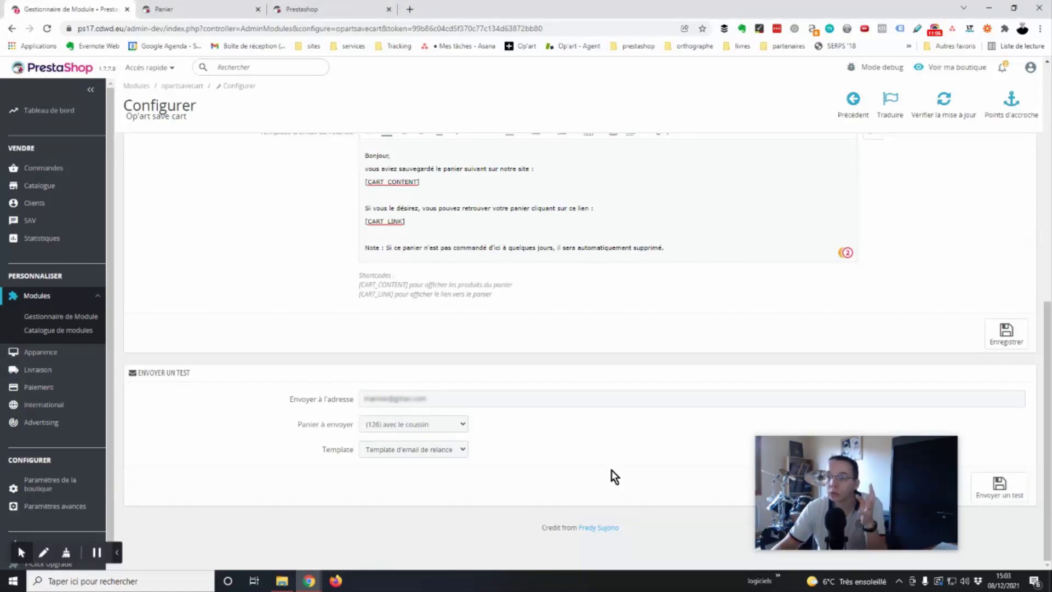